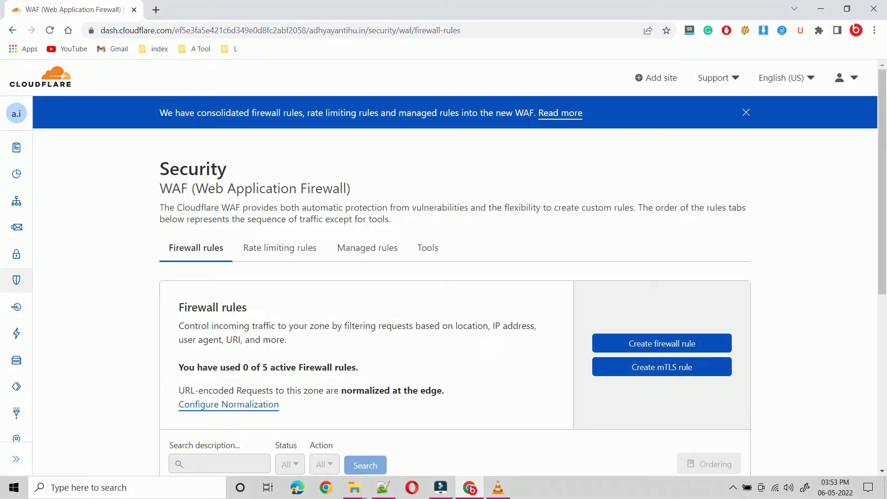
- Start a new firewall rule and name it "uri block"
{"action": "mouse_move", "coordinate": [27, 281]}
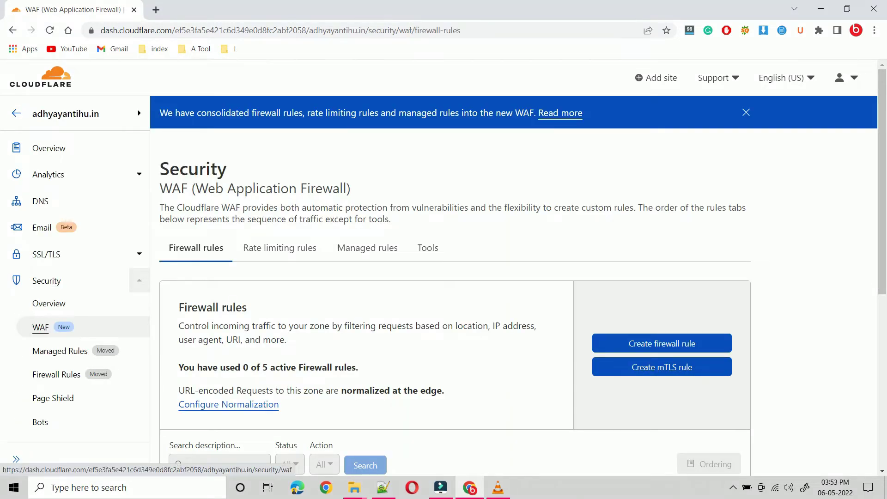
{"action": "scroll", "coordinate": [455, 277], "scroll_direction": "down", "scroll_amount": 1}
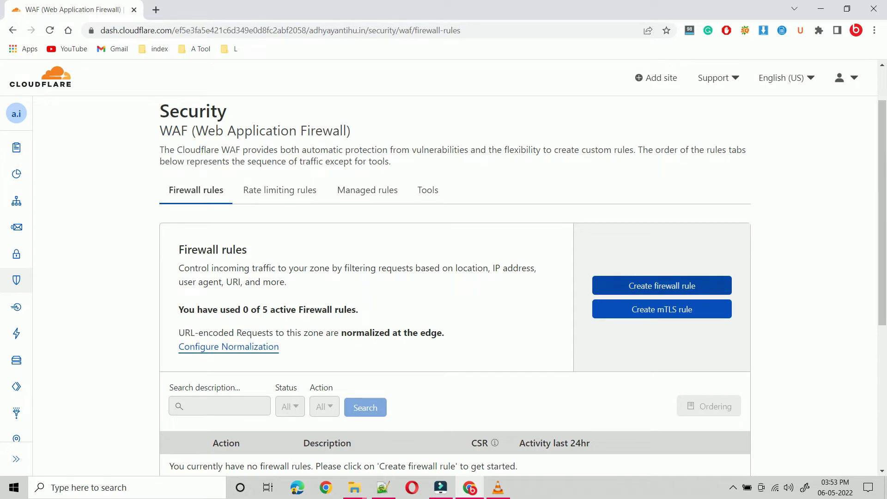
{"action": "left_click", "coordinate": [661, 286]}
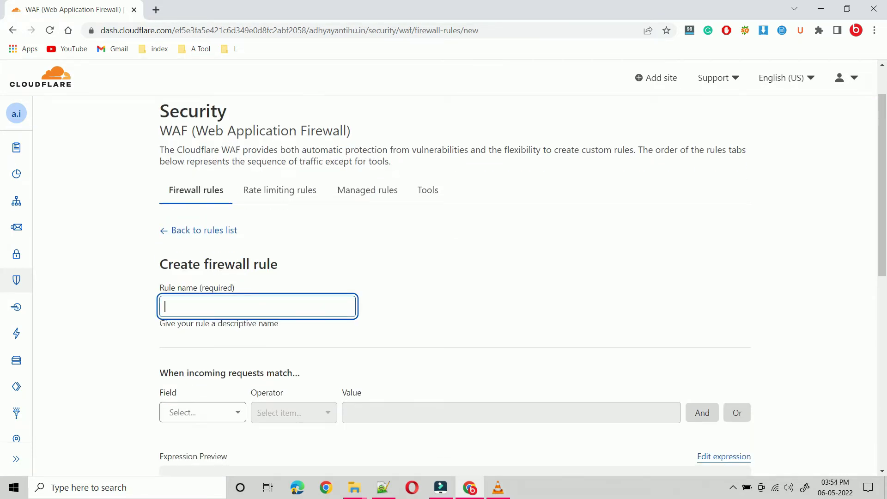
{"action": "type", "text": "uri"}
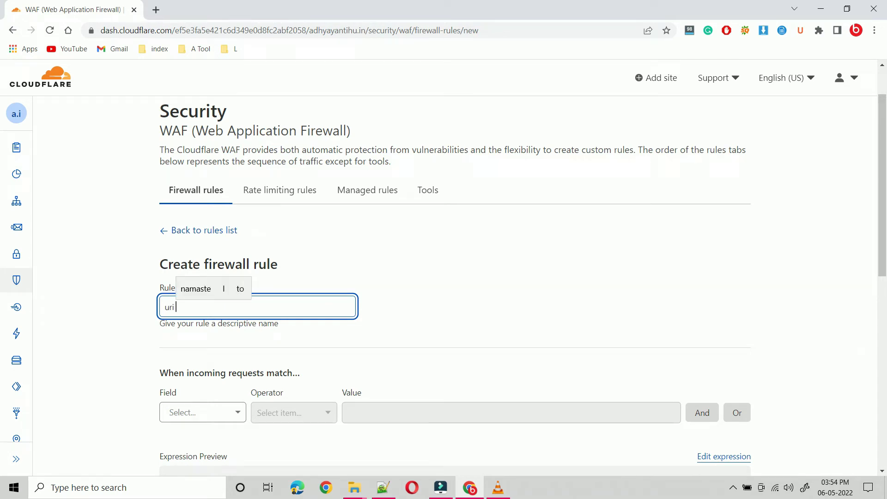
{"action": "type", "text": " block"}
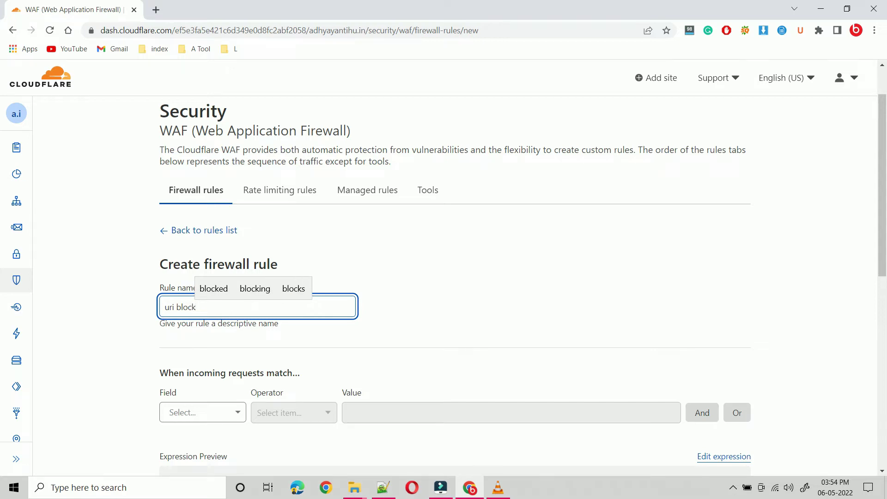
- Switch the rule to expression editing and paste in the Uri Block expression copied from the "new 3" file in Notepad++
{"action": "scroll", "coordinate": [453, 286], "scroll_direction": "down", "scroll_amount": 4}
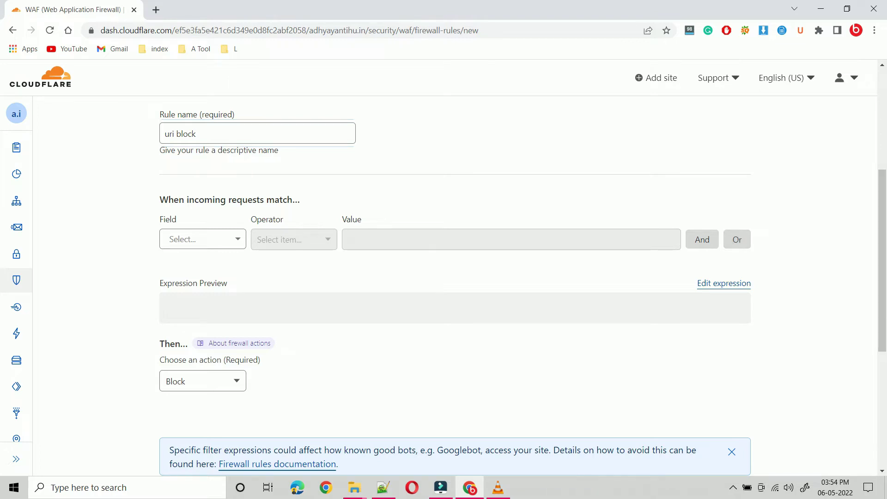
{"action": "left_click", "coordinate": [723, 283]}
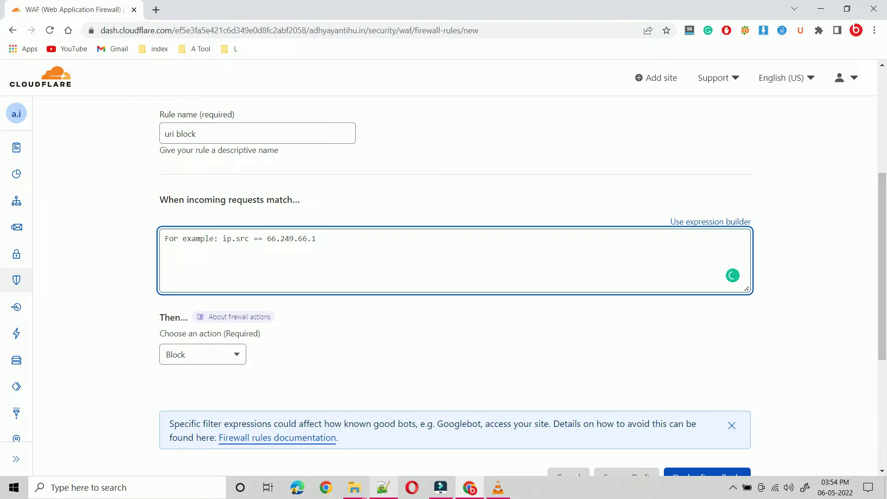
{"action": "left_click", "coordinate": [383, 487]}
{"action": "left_click", "coordinate": [26, 105]}
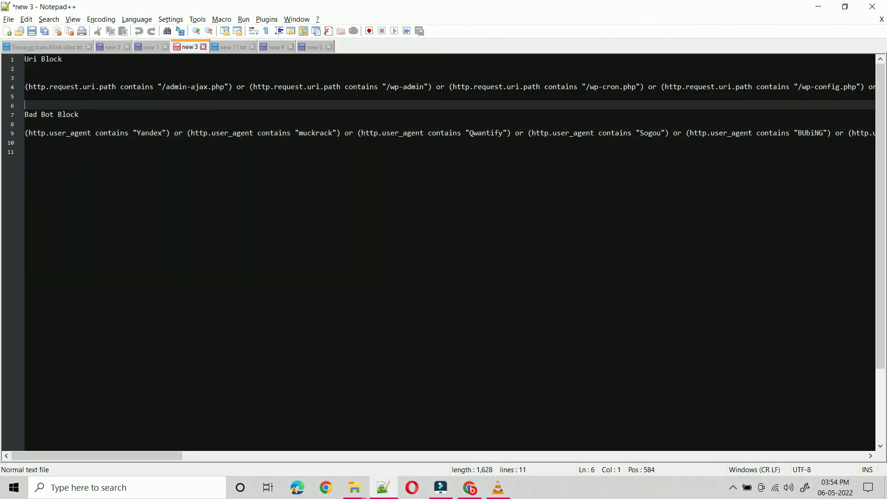
{"action": "key", "text": "Up"}
{"action": "key", "text": "shift+Up"}
{"action": "key", "text": "ctrl+c"}
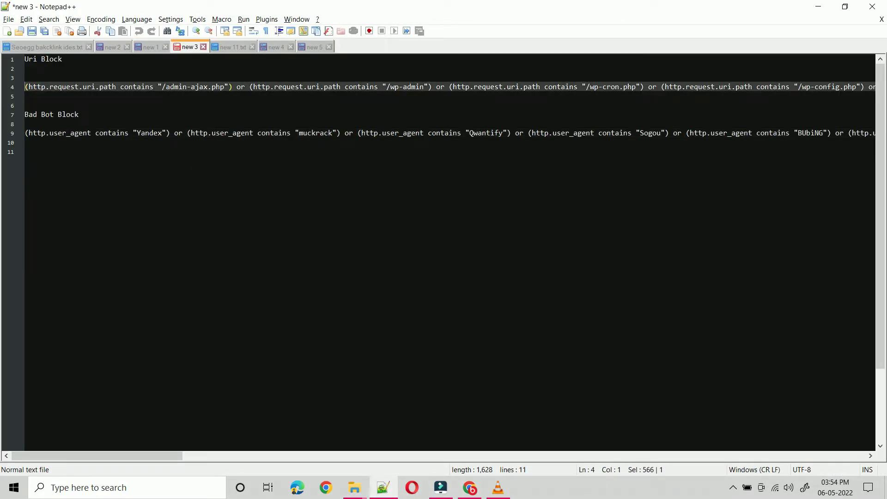
{"action": "key", "text": "alt+Tab"}
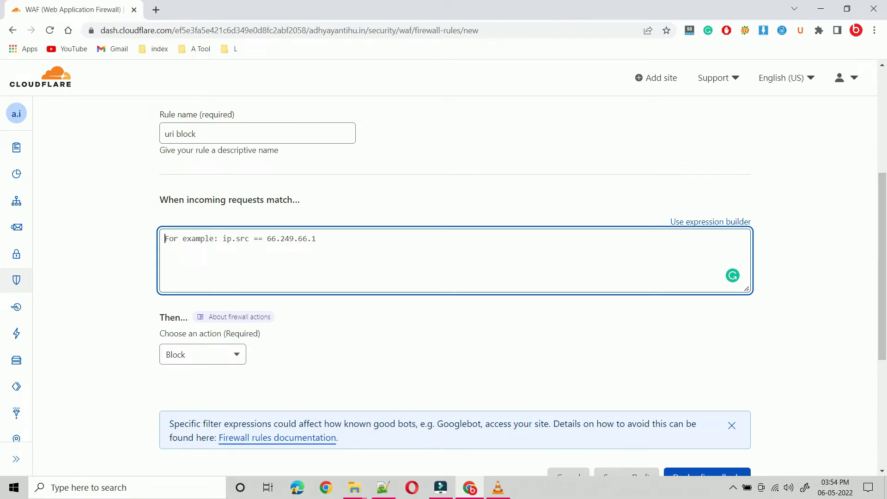
{"action": "key", "text": "ctrl+v"}
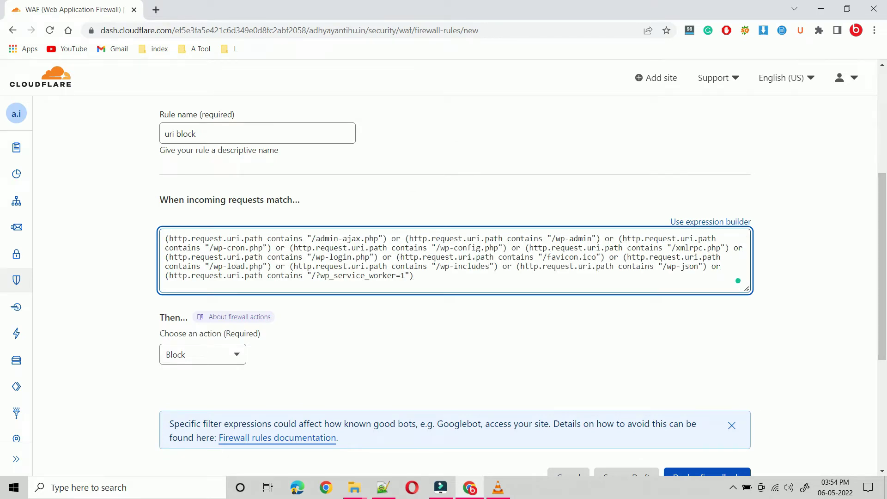
- Set the rule's action to Managed Challenge (Recommended) and deploy the firewall rule
{"action": "scroll", "coordinate": [455, 319], "scroll_direction": "down", "scroll_amount": 1}
{"action": "left_click", "coordinate": [455, 318]}
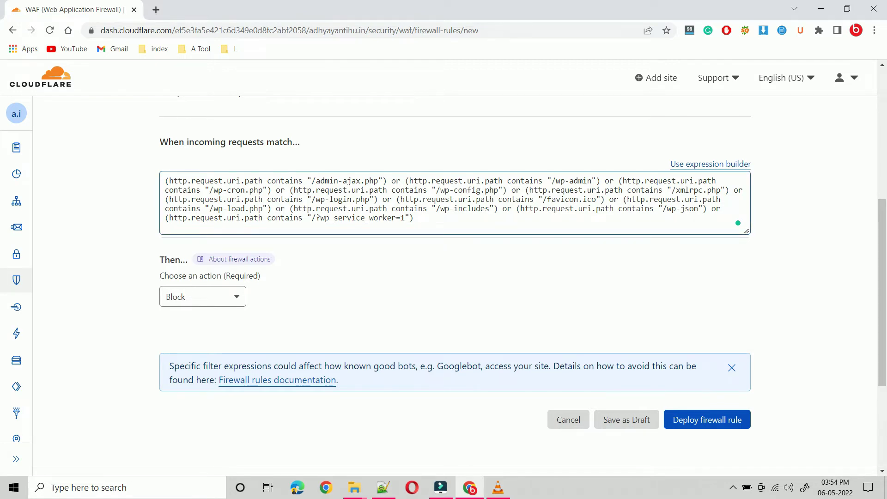
{"action": "scroll", "coordinate": [454, 295], "scroll_direction": "down", "scroll_amount": 1}
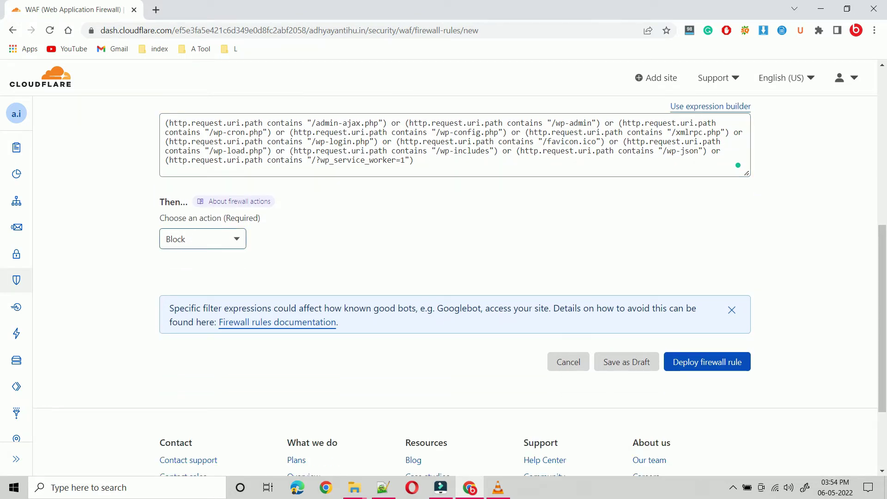
{"action": "left_click", "coordinate": [203, 239]}
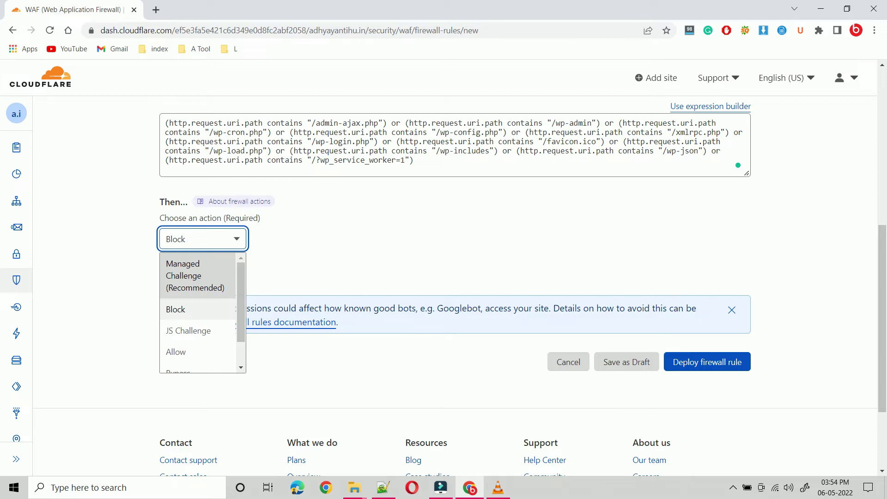
{"action": "scroll", "coordinate": [198, 277], "scroll_direction": "down", "scroll_amount": 1}
{"action": "scroll", "coordinate": [198, 277], "scroll_direction": "up", "scroll_amount": 1}
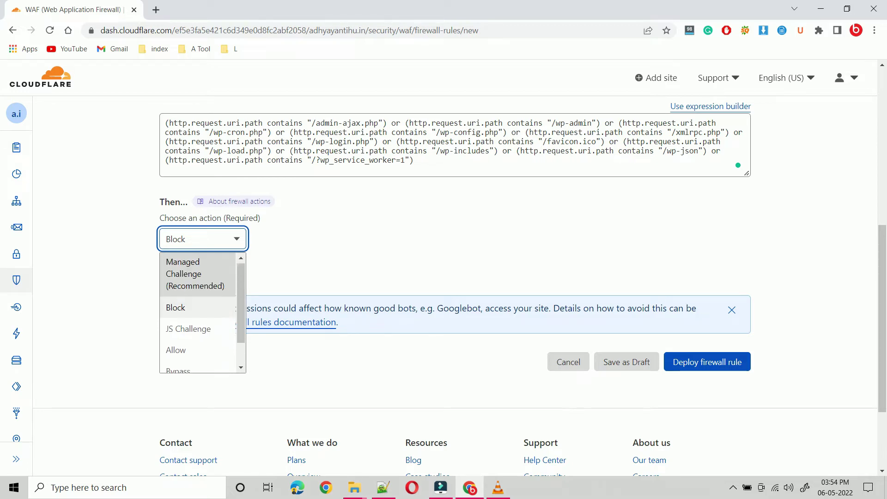
{"action": "left_click", "coordinate": [198, 278]}
{"action": "scroll", "coordinate": [461, 286], "scroll_direction": "up", "scroll_amount": 1}
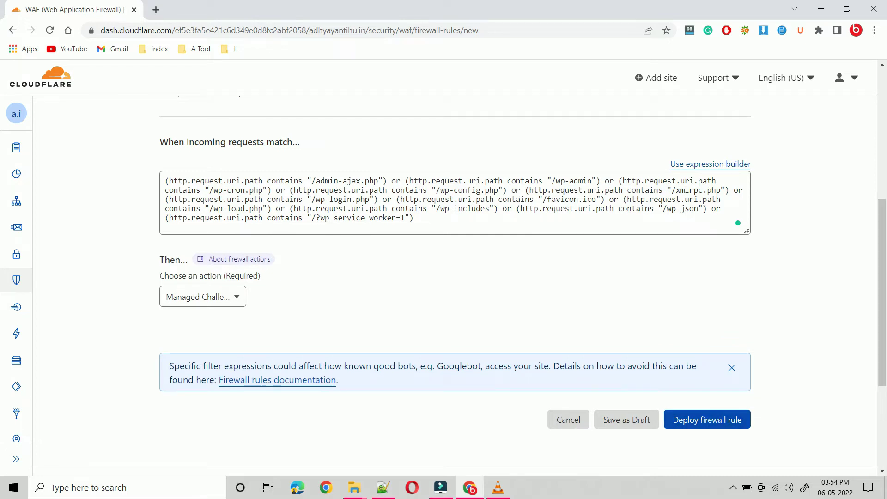
{"action": "left_click", "coordinate": [707, 419]}
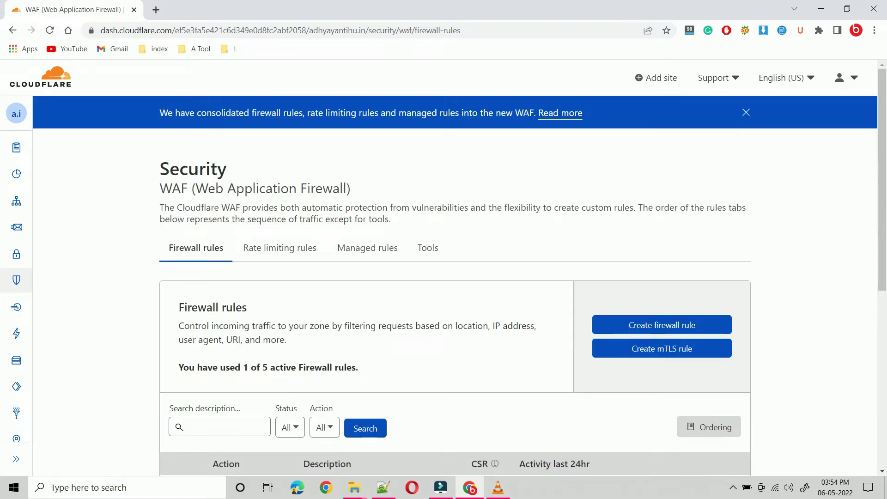
- Open the uri block rule for editing, review its URI Path conditions, expression preview and action, and save it
{"action": "scroll", "coordinate": [455, 287], "scroll_direction": "down", "scroll_amount": 2}
{"action": "scroll", "coordinate": [456, 286], "scroll_direction": "down", "scroll_amount": 1}
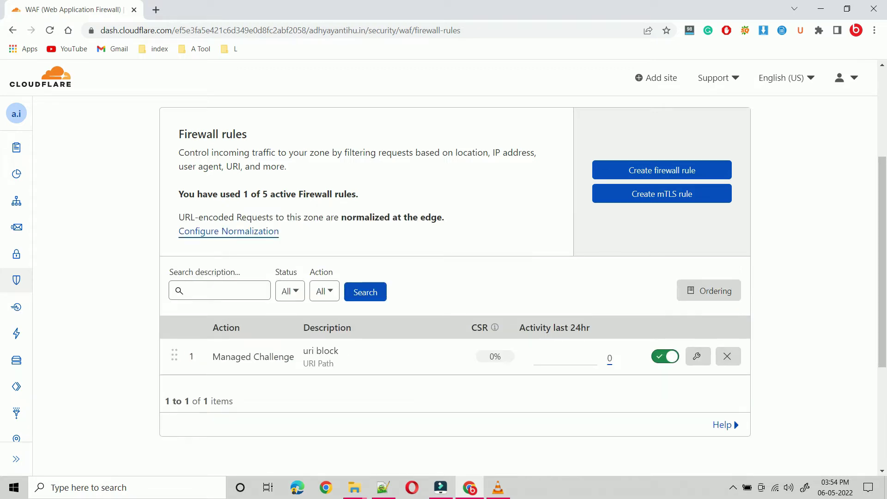
{"action": "scroll", "coordinate": [455, 277], "scroll_direction": "down", "scroll_amount": 1}
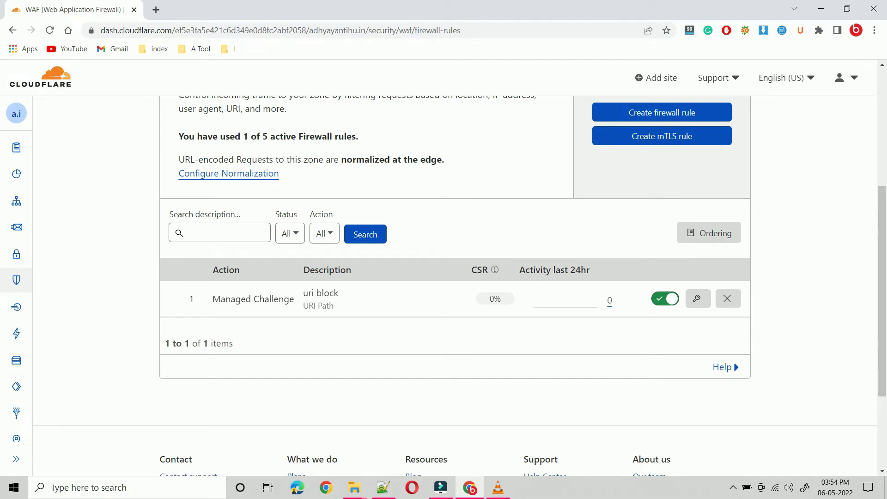
{"action": "left_click", "coordinate": [698, 298]}
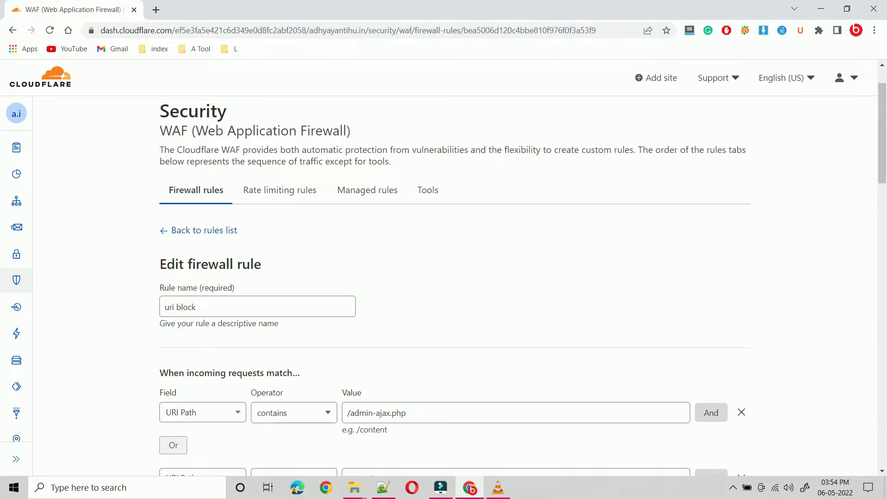
{"action": "scroll", "coordinate": [455, 286], "scroll_direction": "down", "scroll_amount": 3}
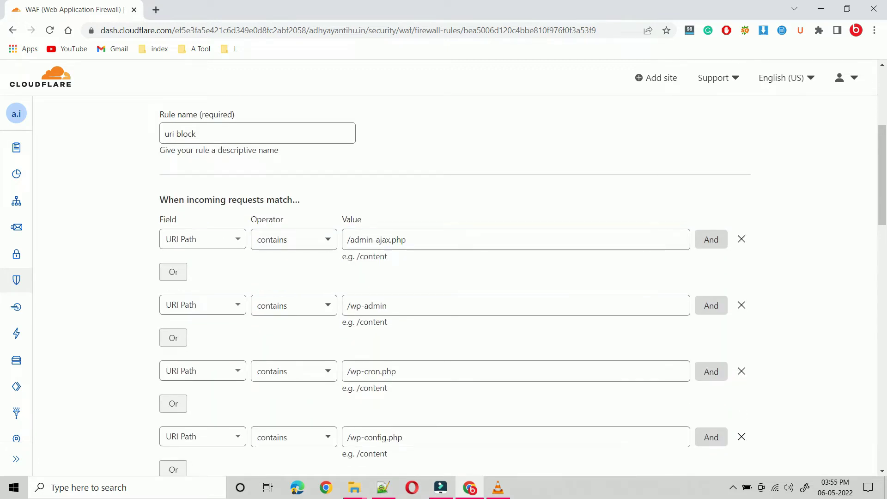
{"action": "scroll", "coordinate": [455, 285], "scroll_direction": "down", "scroll_amount": 1}
{"action": "scroll", "coordinate": [455, 286], "scroll_direction": "down", "scroll_amount": 1}
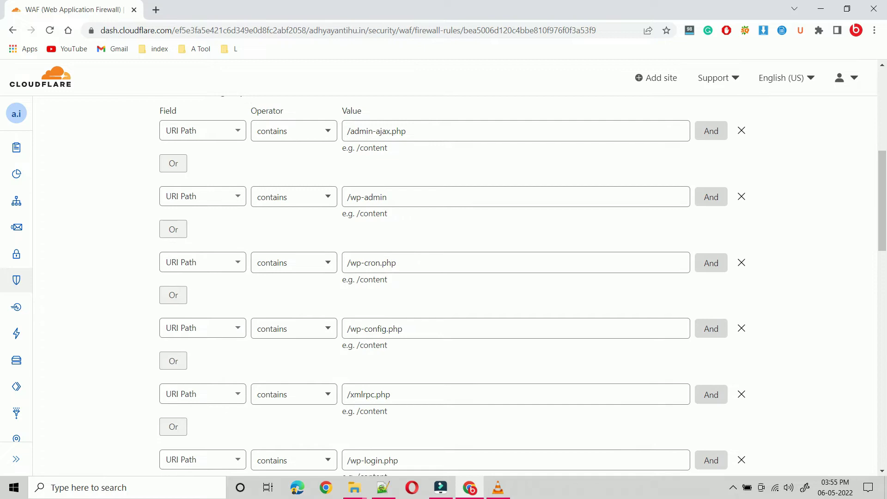
{"action": "scroll", "coordinate": [455, 285], "scroll_direction": "down", "scroll_amount": 5}
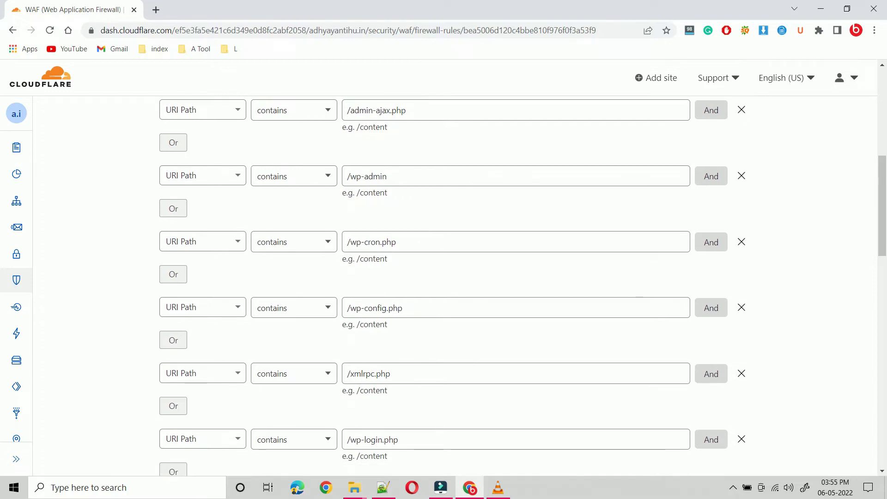
{"action": "scroll", "coordinate": [455, 286], "scroll_direction": "down", "scroll_amount": 10}
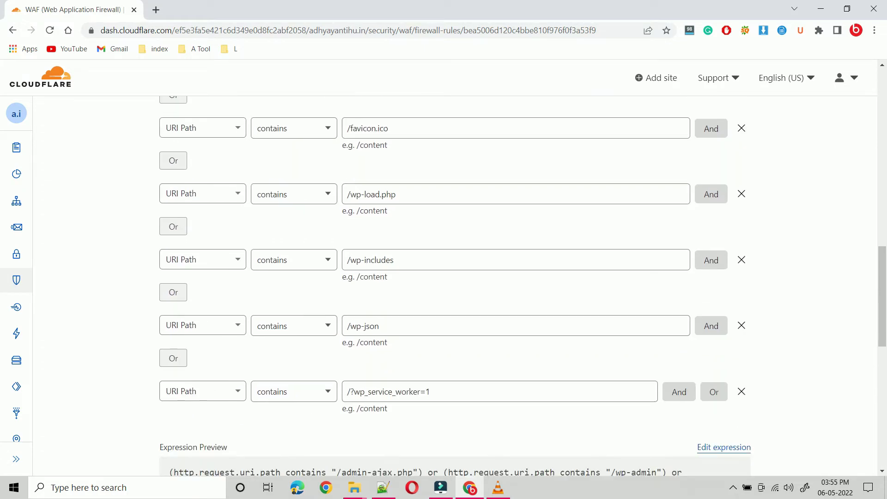
{"action": "scroll", "coordinate": [455, 286], "scroll_direction": "down", "scroll_amount": 2}
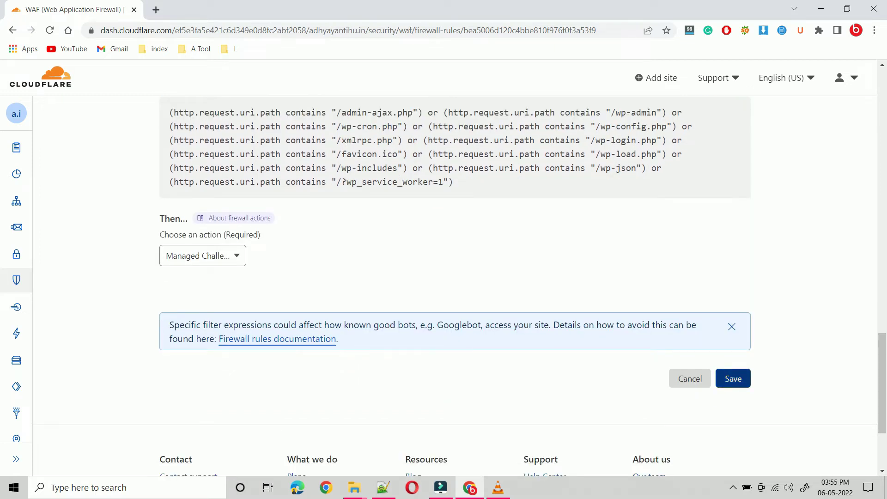
{"action": "left_click", "coordinate": [733, 379]}
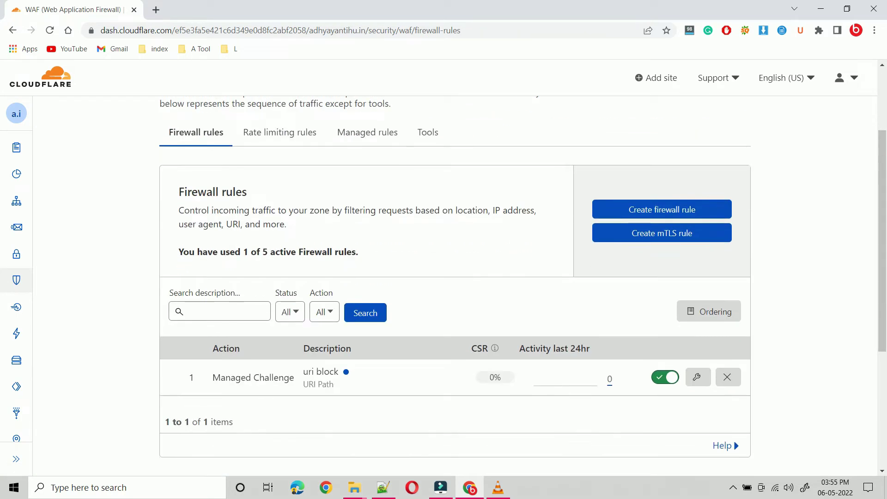
{"action": "scroll", "coordinate": [455, 287], "scroll_direction": "down", "scroll_amount": 3}
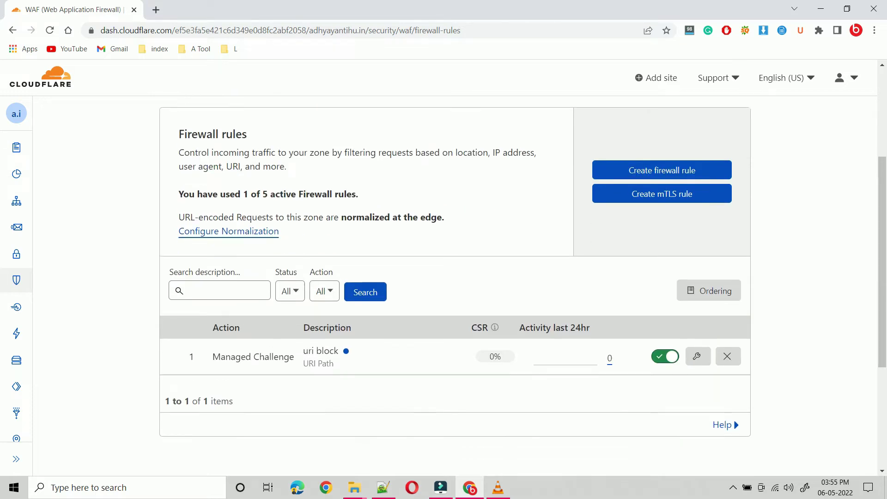
{"action": "scroll", "coordinate": [279, 189], "scroll_direction": "up", "scroll_amount": 3}
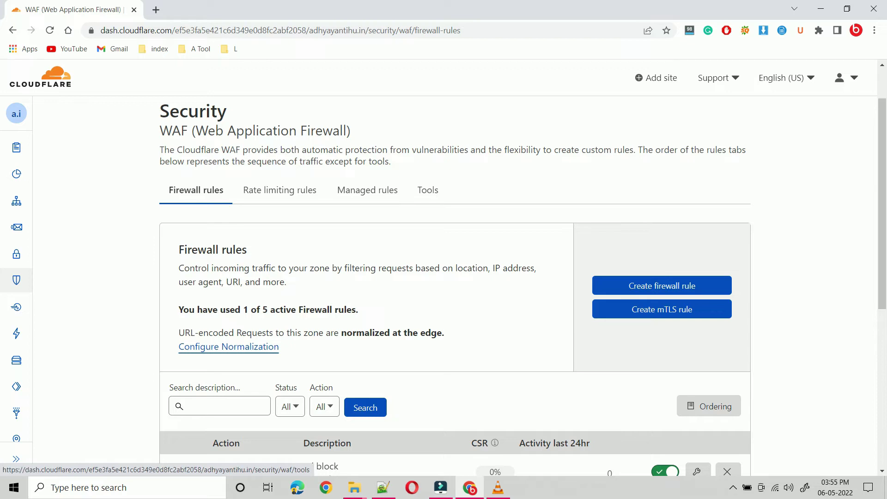
{"action": "scroll", "coordinate": [455, 286], "scroll_direction": "down", "scroll_amount": 2}
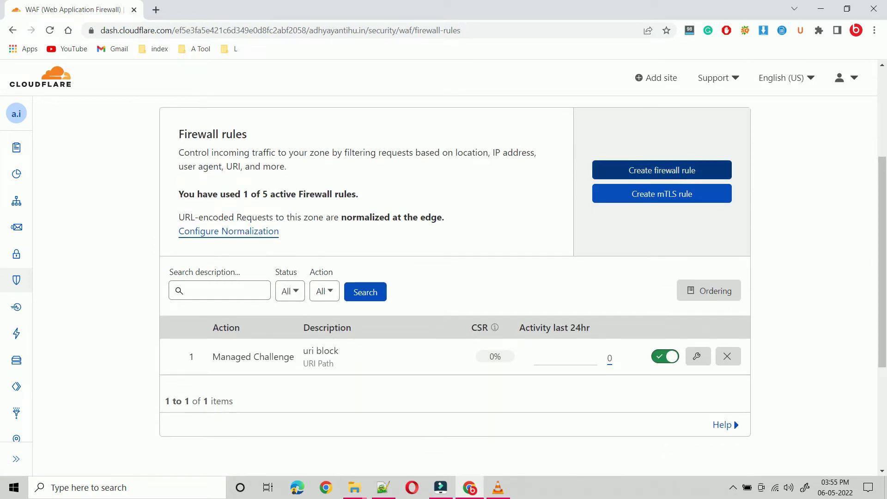
{"action": "scroll", "coordinate": [616, 359], "scroll_direction": "up", "scroll_amount": 1}
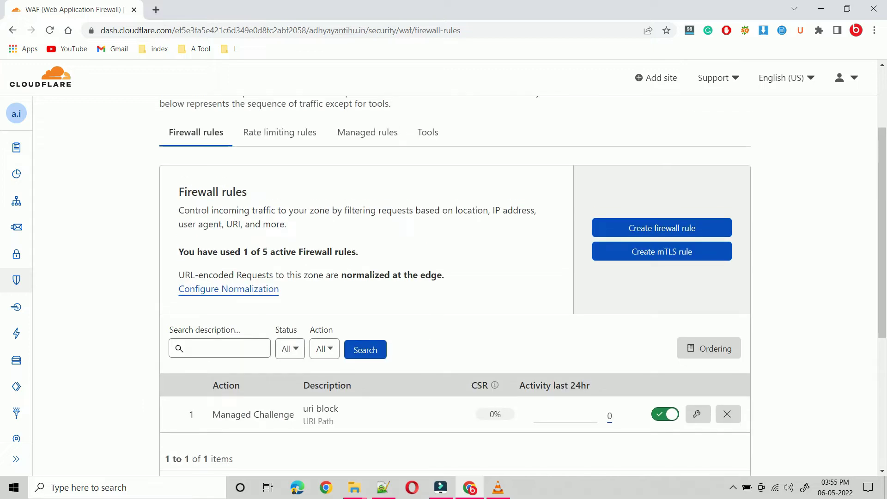
{"action": "scroll", "coordinate": [456, 278], "scroll_direction": "down", "scroll_amount": 1}
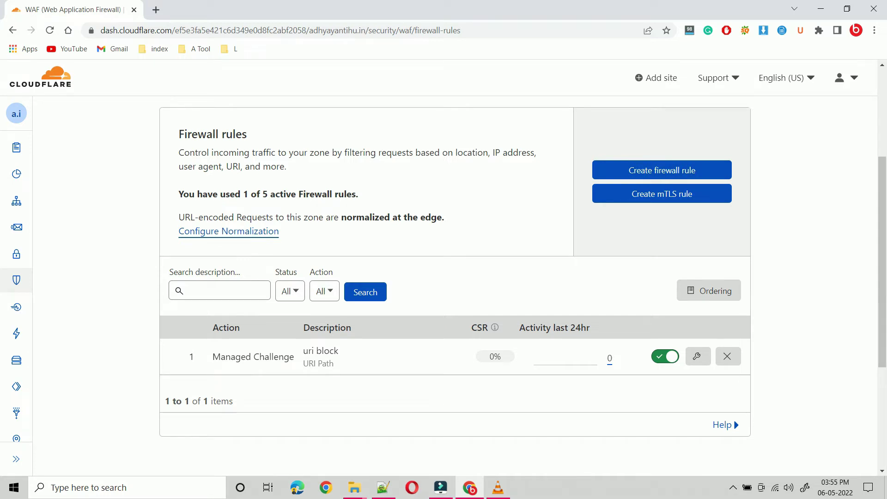
{"action": "scroll", "coordinate": [455, 277], "scroll_direction": "up", "scroll_amount": 1}
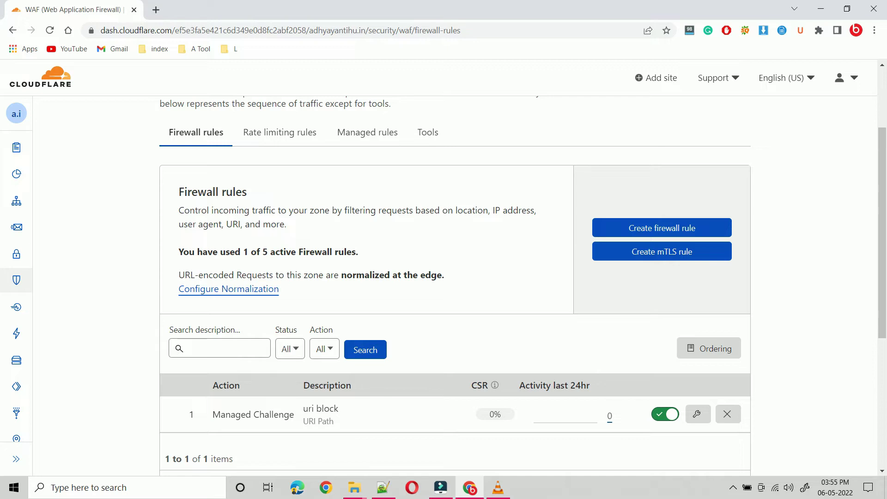
{"action": "scroll", "coordinate": [455, 277], "scroll_direction": "down", "scroll_amount": 1}
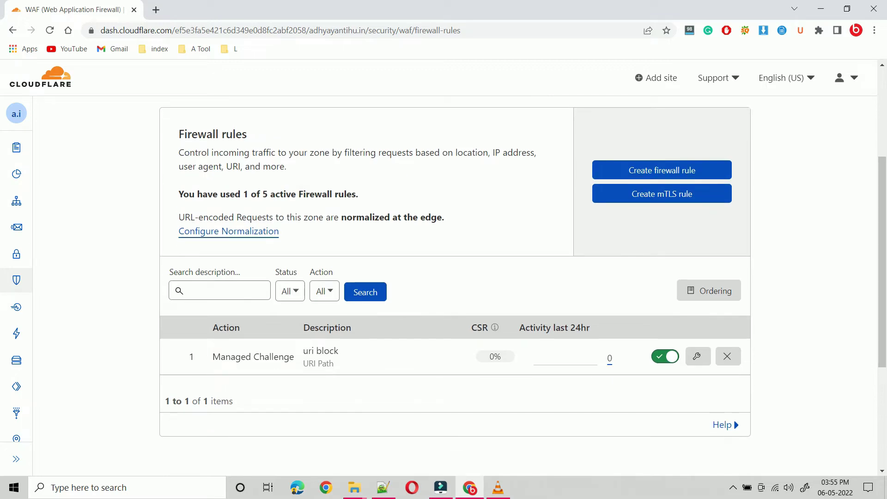
{"action": "scroll", "coordinate": [456, 277], "scroll_direction": "down", "scroll_amount": 1}
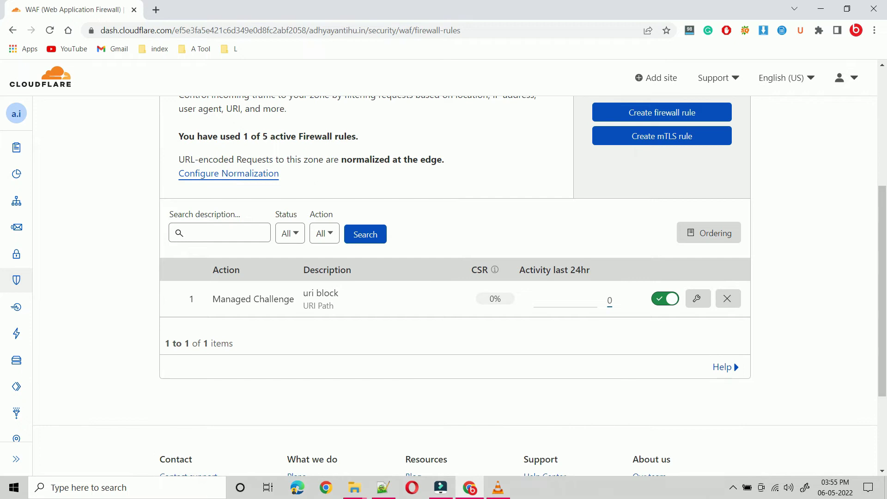
{"action": "scroll", "coordinate": [455, 277], "scroll_direction": "up", "scroll_amount": 2}
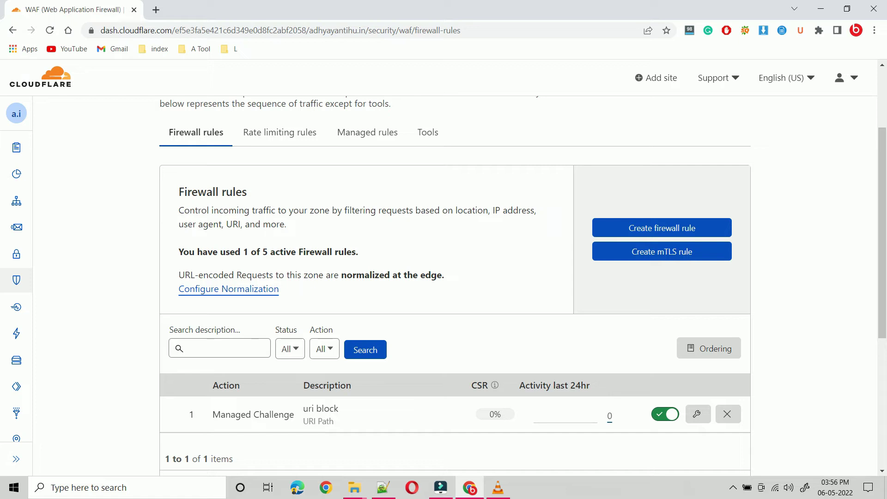
- Start a second firewall rule and name it "bot block"
{"action": "scroll", "coordinate": [455, 286], "scroll_direction": "down", "scroll_amount": 1}
{"action": "scroll", "coordinate": [455, 287], "scroll_direction": "up", "scroll_amount": 1}
{"action": "scroll", "coordinate": [455, 286], "scroll_direction": "up", "scroll_amount": 1}
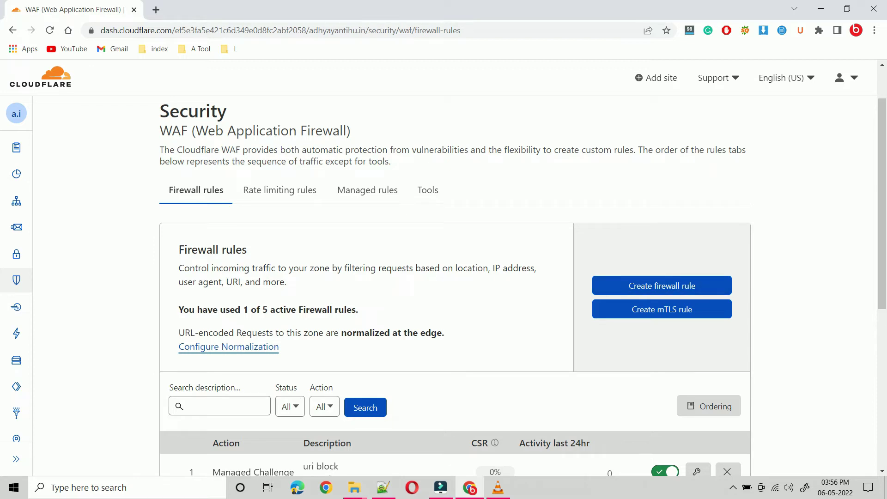
{"action": "left_click", "coordinate": [661, 285]}
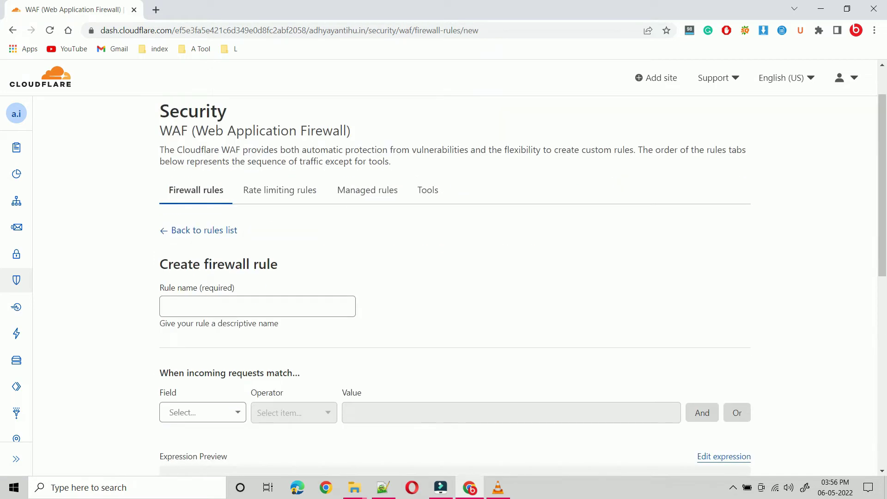
{"action": "scroll", "coordinate": [455, 286], "scroll_direction": "down", "scroll_amount": 1}
{"action": "left_click", "coordinate": [257, 248]}
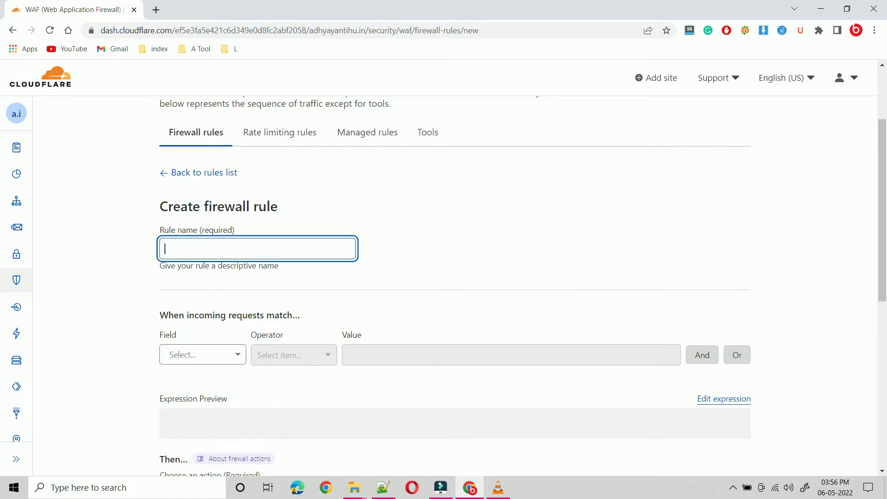
{"action": "type", "text": "bot block"}
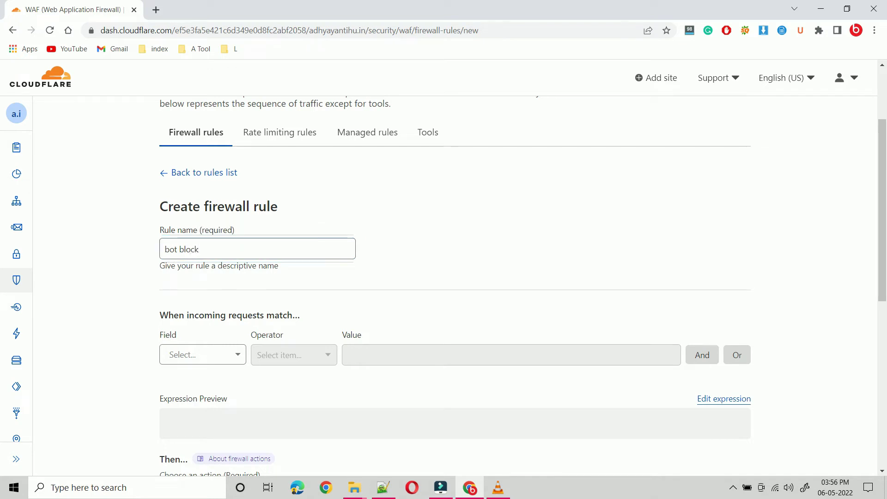
- Switch the bot block rule to expression editing and paste in the Bad Bot Block expression from the "new 3" file in Notepad++
{"action": "scroll", "coordinate": [455, 286], "scroll_direction": "down", "scroll_amount": 3}
{"action": "left_click", "coordinate": [723, 284]}
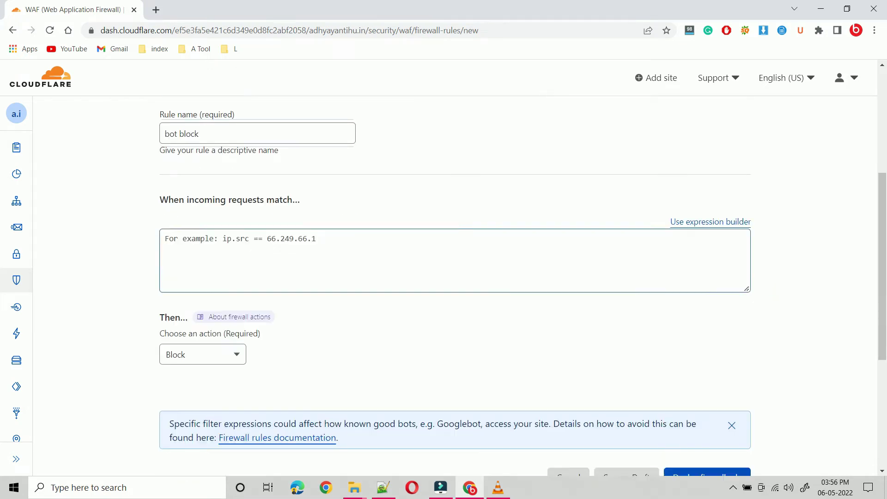
{"action": "key", "text": "alt+Tab"}
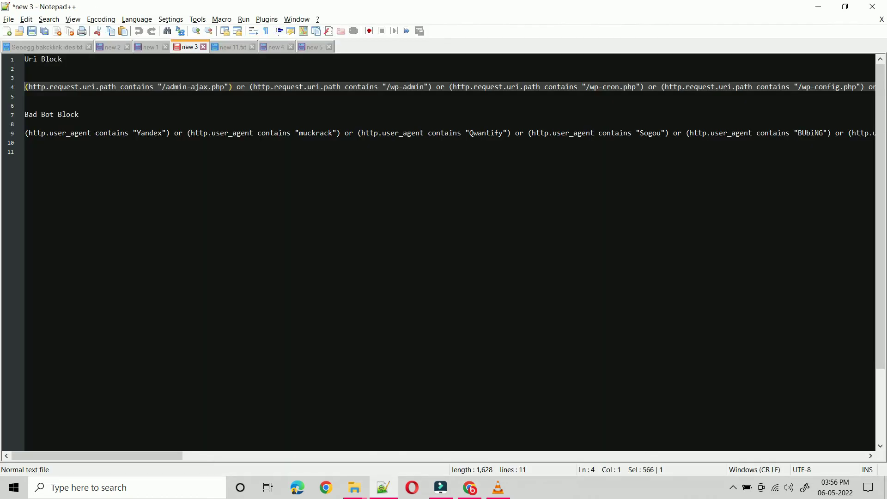
{"action": "left_click_drag", "start_coordinate": [29, 143], "coordinate": [25, 134]}
{"action": "key", "text": "alt+Tab"}
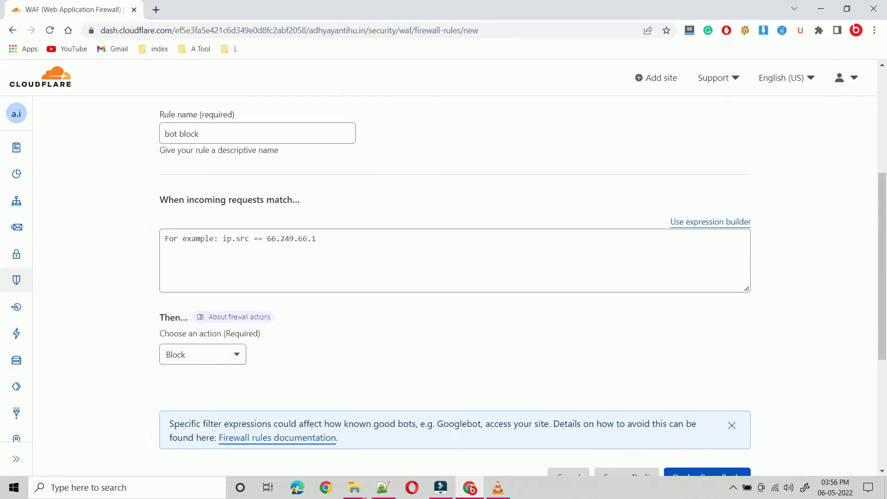
{"action": "left_click", "coordinate": [240, 254]}
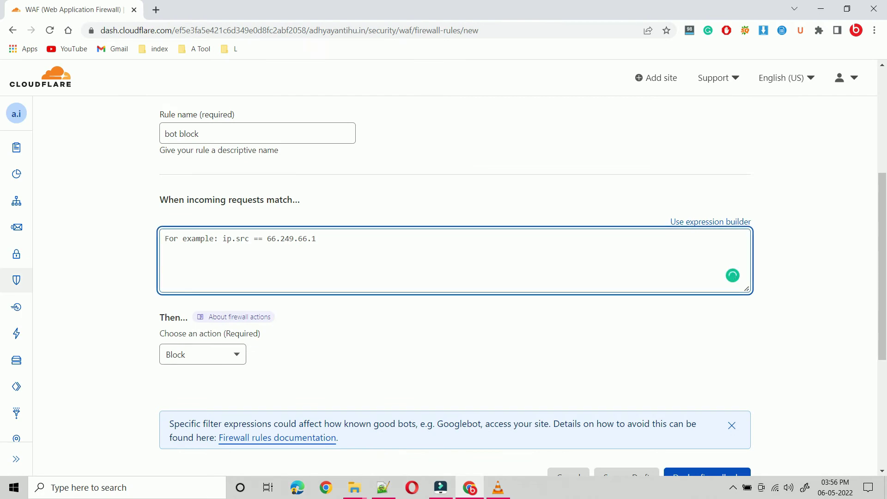
{"action": "key", "text": "ctrl+v"}
{"action": "scroll", "coordinate": [448, 259], "scroll_direction": "up", "scroll_amount": 1}
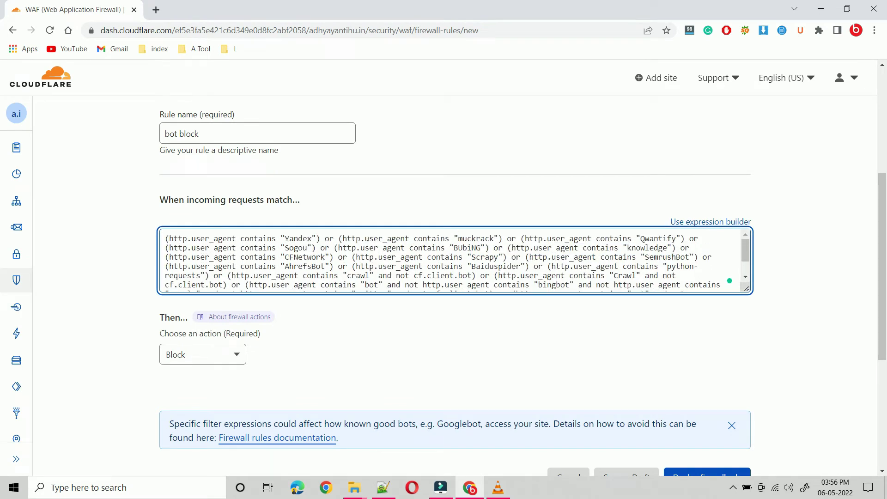
{"action": "scroll", "coordinate": [449, 260], "scroll_direction": "down", "scroll_amount": 2}
{"action": "scroll", "coordinate": [448, 260], "scroll_direction": "down", "scroll_amount": 2}
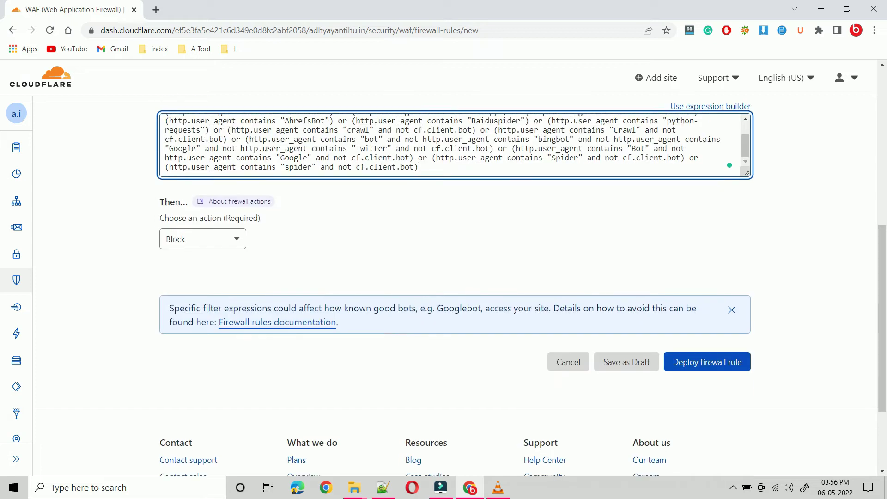
{"action": "left_click", "coordinate": [448, 260]}
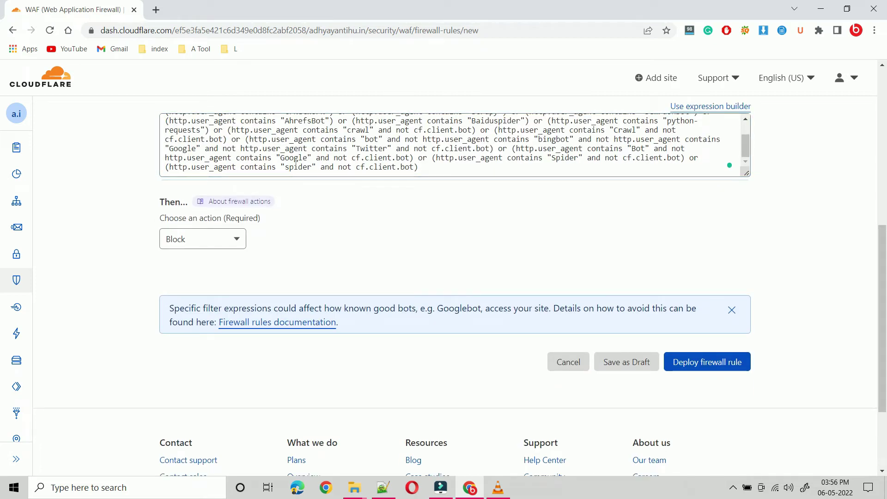
- Set the bot block rule's action to Block and deploy the firewall rule
{"action": "scroll", "coordinate": [202, 239], "scroll_direction": "down", "scroll_amount": 1}
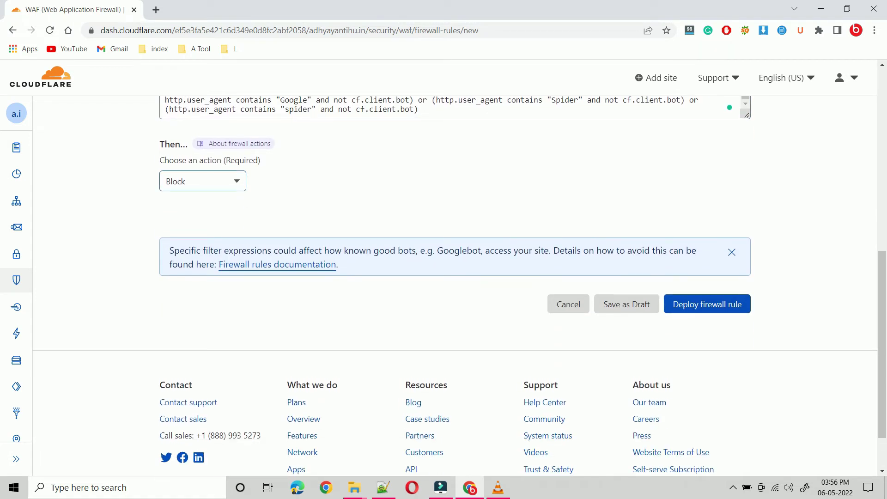
{"action": "left_click", "coordinate": [202, 181]}
{"action": "scroll", "coordinate": [198, 254], "scroll_direction": "down", "scroll_amount": 1}
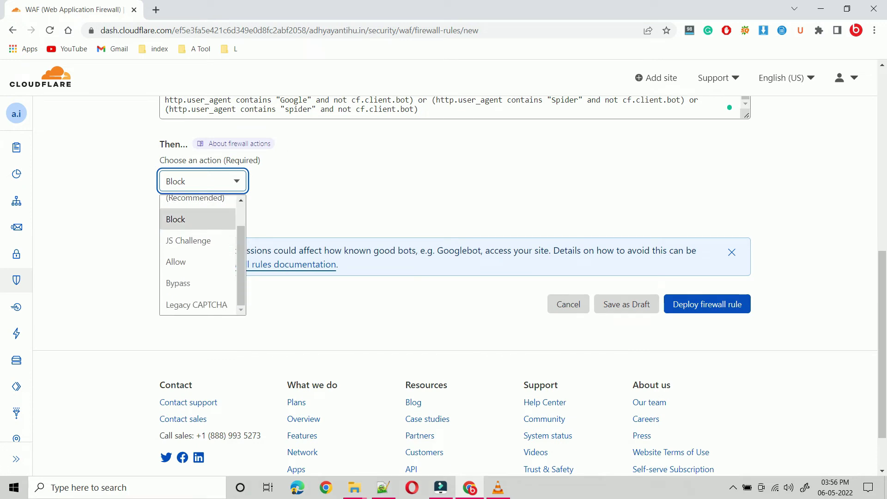
{"action": "scroll", "coordinate": [197, 247], "scroll_direction": "up", "scroll_amount": 1}
{"action": "left_click", "coordinate": [198, 251]}
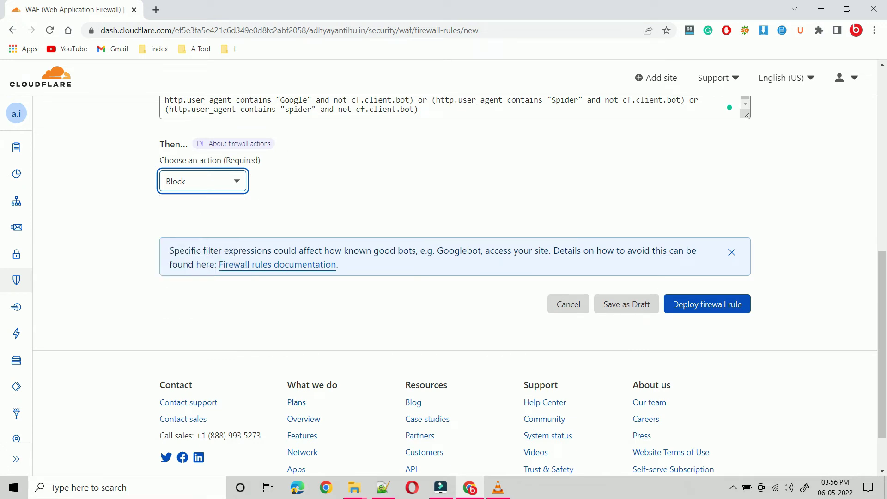
{"action": "scroll", "coordinate": [444, 287], "scroll_direction": "down", "scroll_amount": 1}
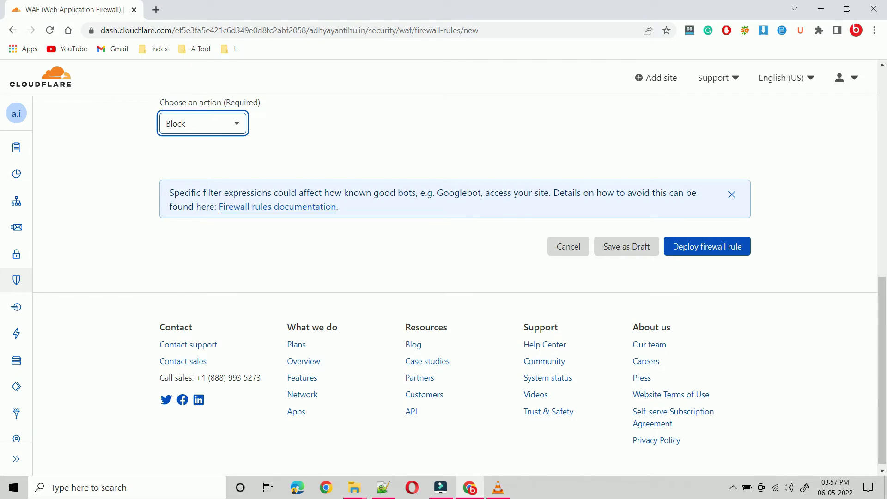
{"action": "left_click", "coordinate": [707, 246]}
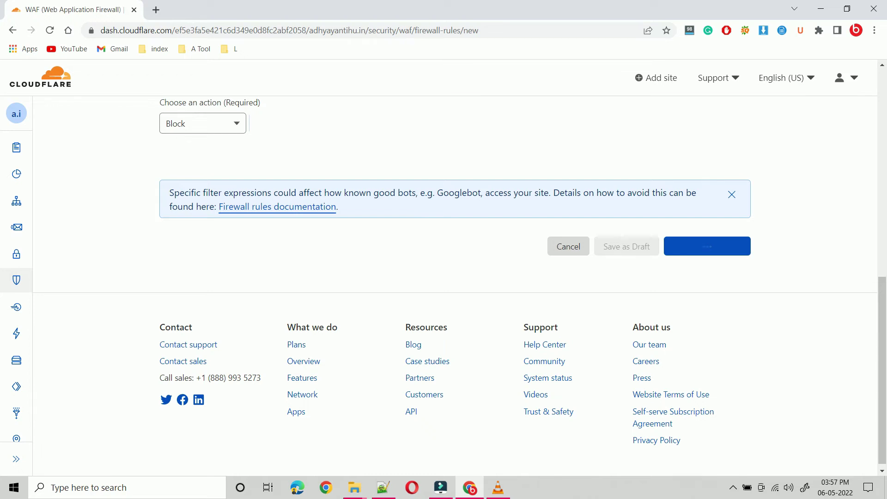
{"action": "scroll", "coordinate": [454, 286], "scroll_direction": "down", "scroll_amount": 2}
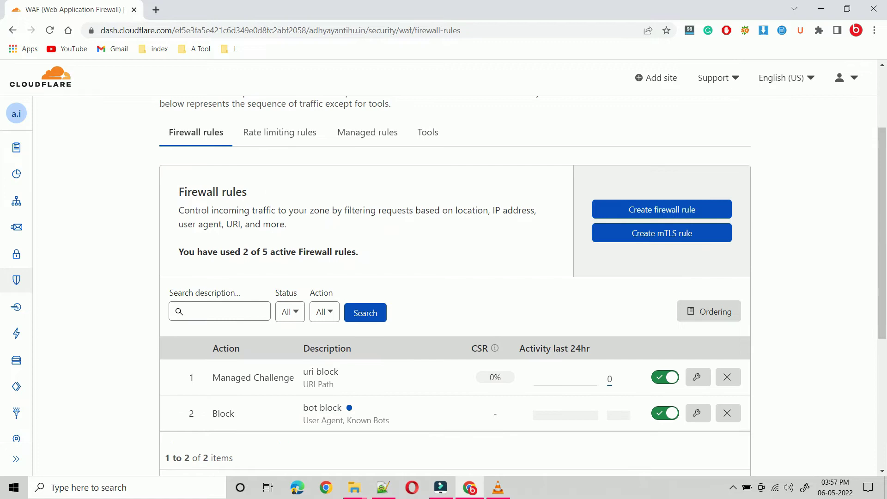
- Start a third firewall rule and name it "country block"
{"action": "scroll", "coordinate": [455, 286], "scroll_direction": "down", "scroll_amount": 1}
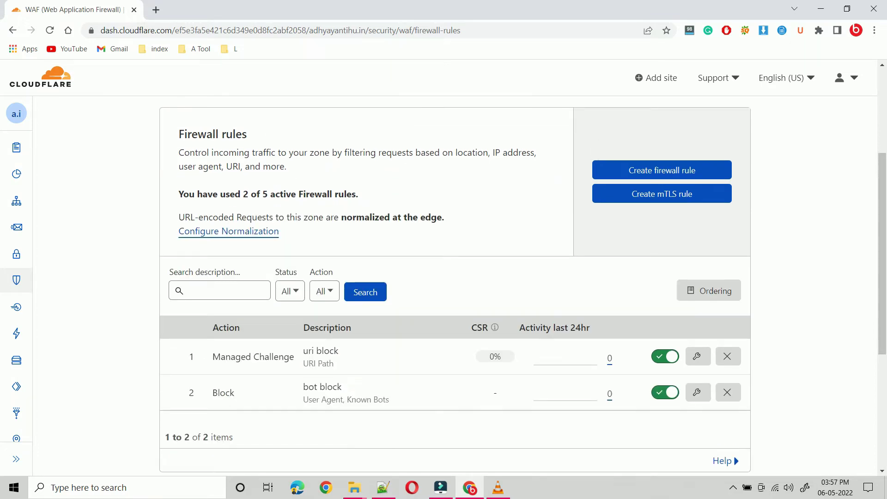
{"action": "scroll", "coordinate": [455, 285], "scroll_direction": "down", "scroll_amount": 1}
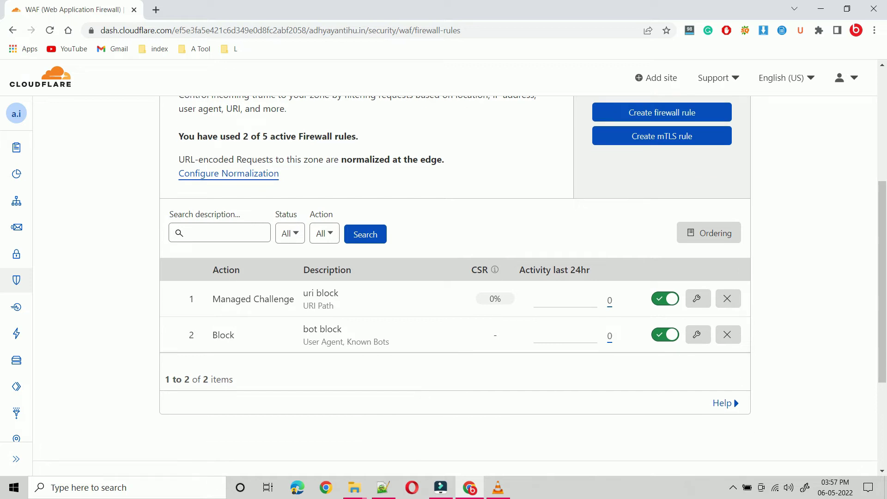
{"action": "scroll", "coordinate": [455, 286], "scroll_direction": "down", "scroll_amount": 1}
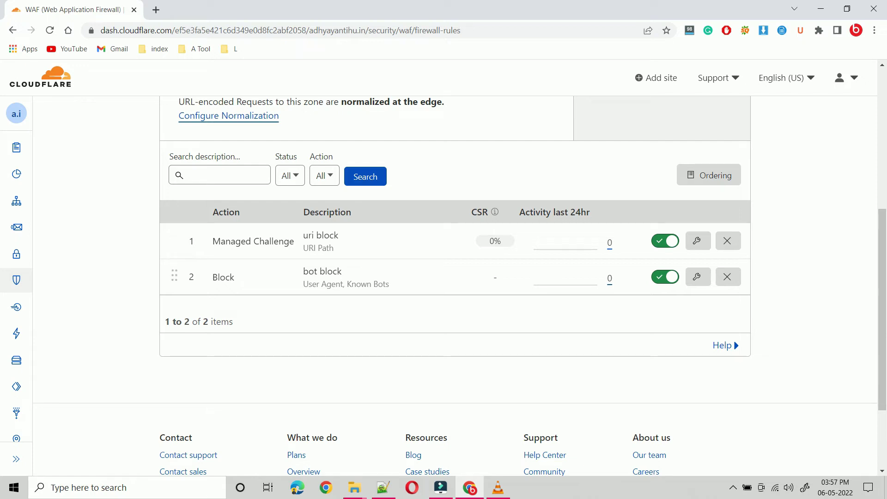
{"action": "scroll", "coordinate": [455, 285], "scroll_direction": "up", "scroll_amount": 2}
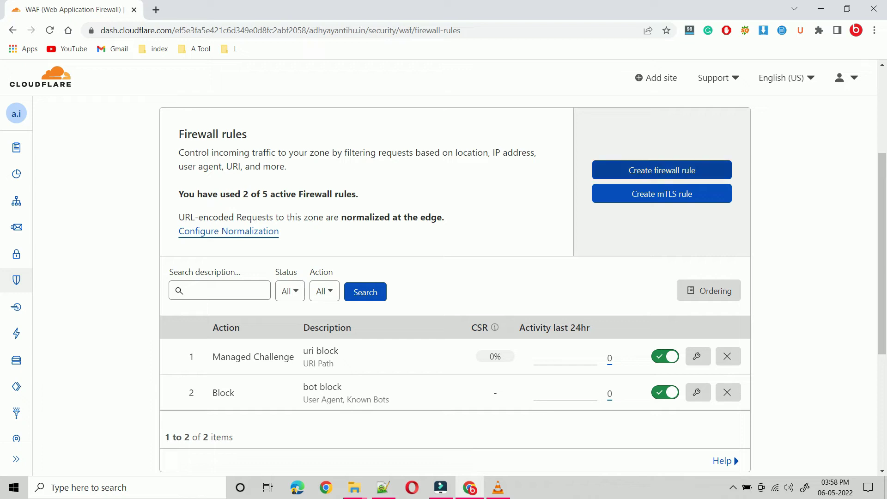
{"action": "left_click", "coordinate": [662, 170]}
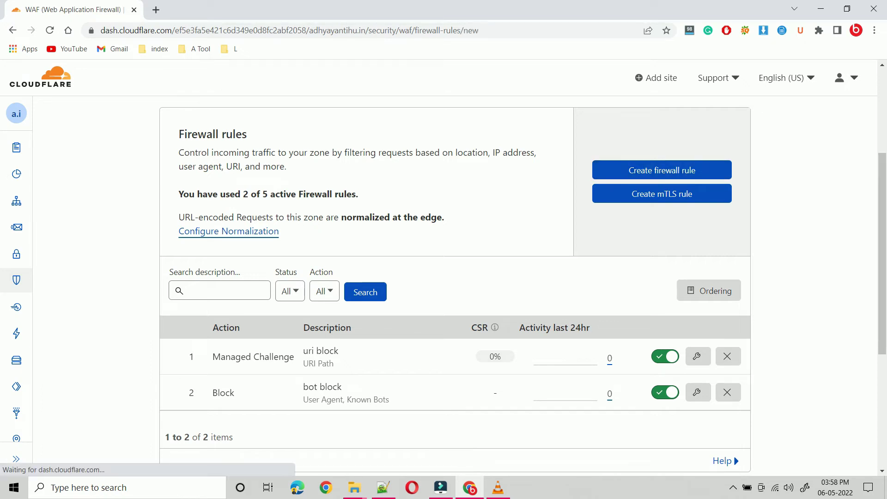
{"action": "scroll", "coordinate": [455, 285], "scroll_direction": "down", "scroll_amount": 2}
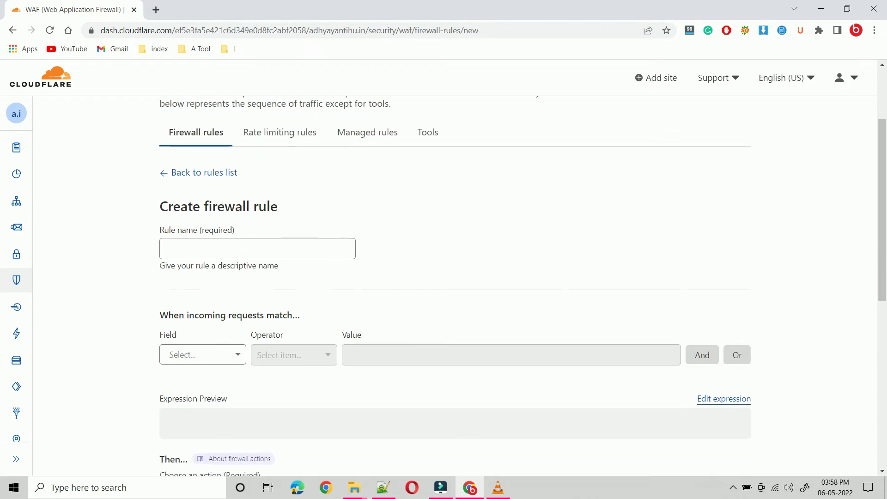
{"action": "left_click", "coordinate": [257, 249]}
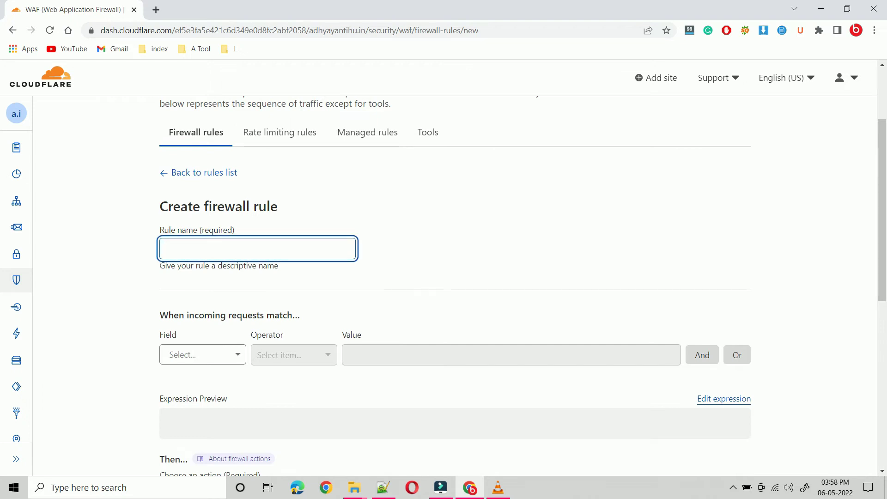
{"action": "type", "text": "country block"}
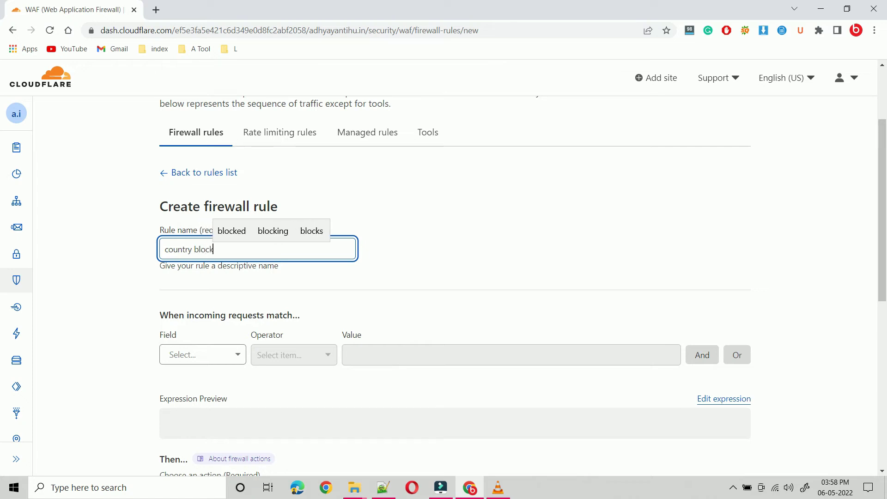
{"action": "key", "text": "Tab"}
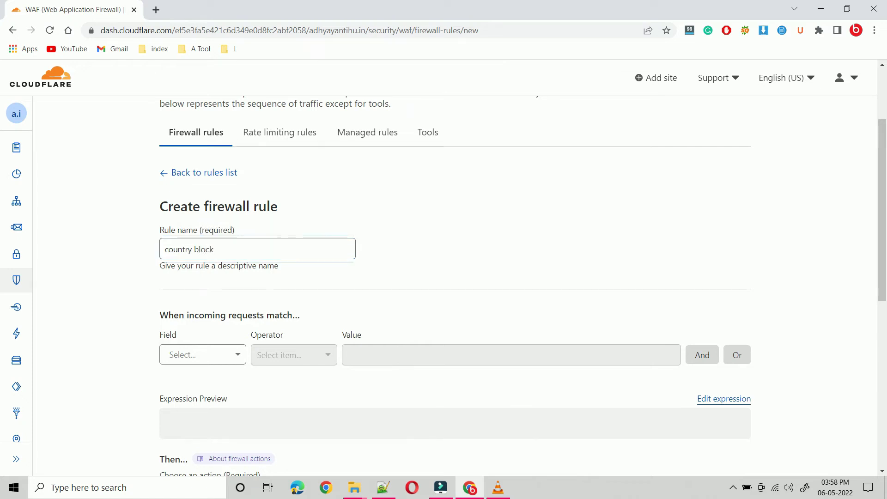
- Set the country block rule's condition to the Country field with India as the value
{"action": "scroll", "coordinate": [444, 277], "scroll_direction": "down", "scroll_amount": 1}
{"action": "left_click", "coordinate": [203, 297]}
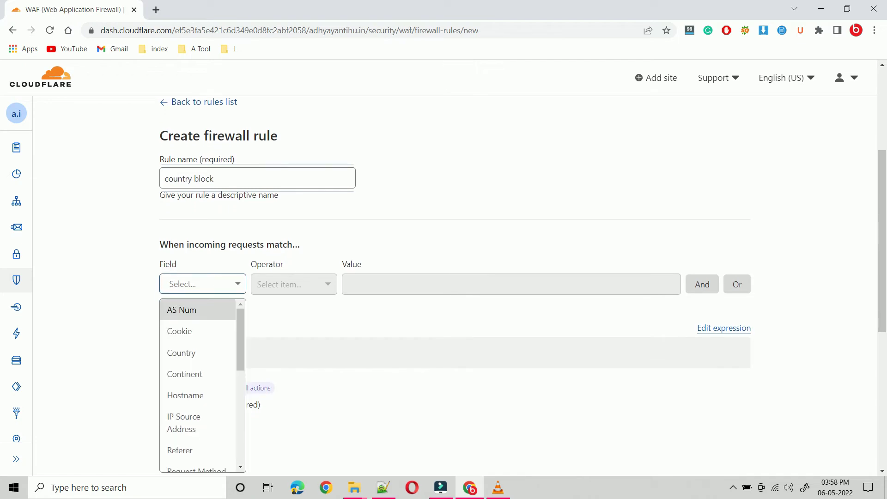
{"action": "scroll", "coordinate": [200, 385], "scroll_direction": "down", "scroll_amount": 3}
{"action": "scroll", "coordinate": [197, 324], "scroll_direction": "up", "scroll_amount": 3}
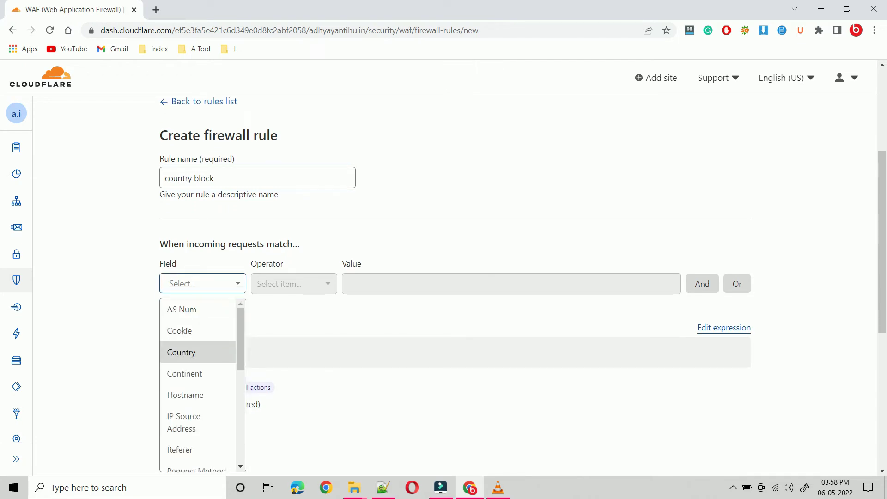
{"action": "left_click", "coordinate": [197, 352]}
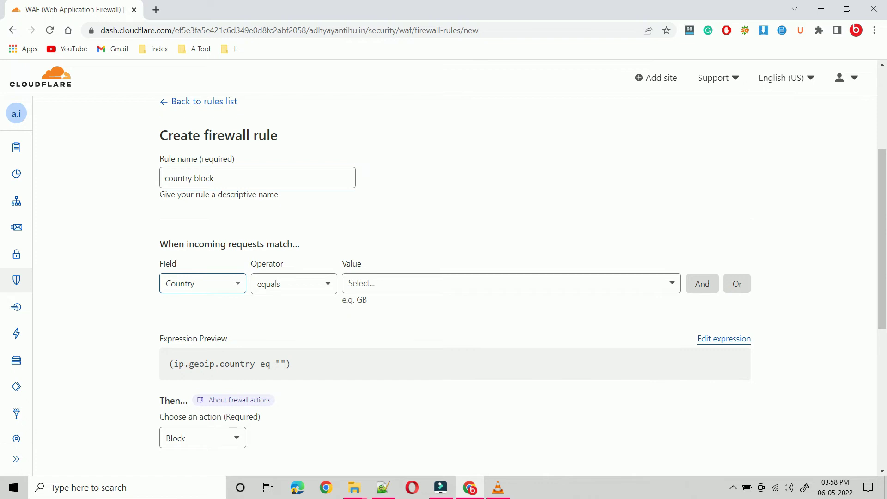
{"action": "scroll", "coordinate": [444, 286], "scroll_direction": "down", "scroll_amount": 1}
{"action": "left_click", "coordinate": [463, 225]}
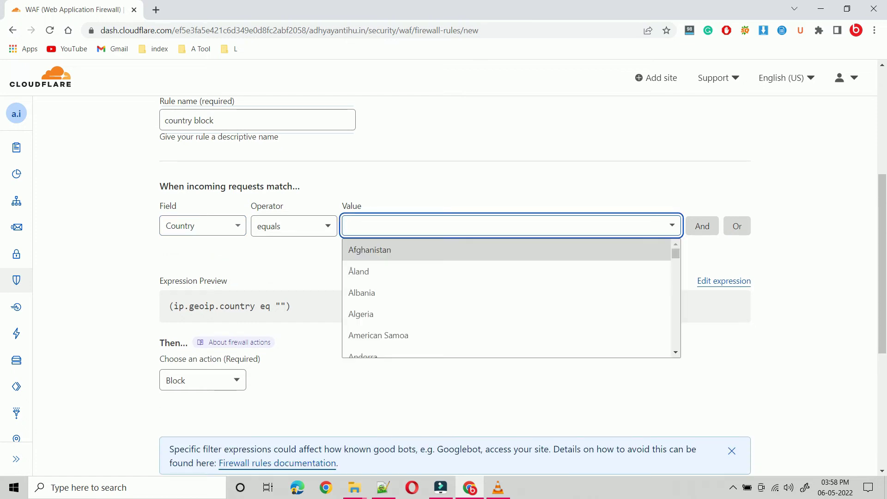
{"action": "type", "text": "indi"}
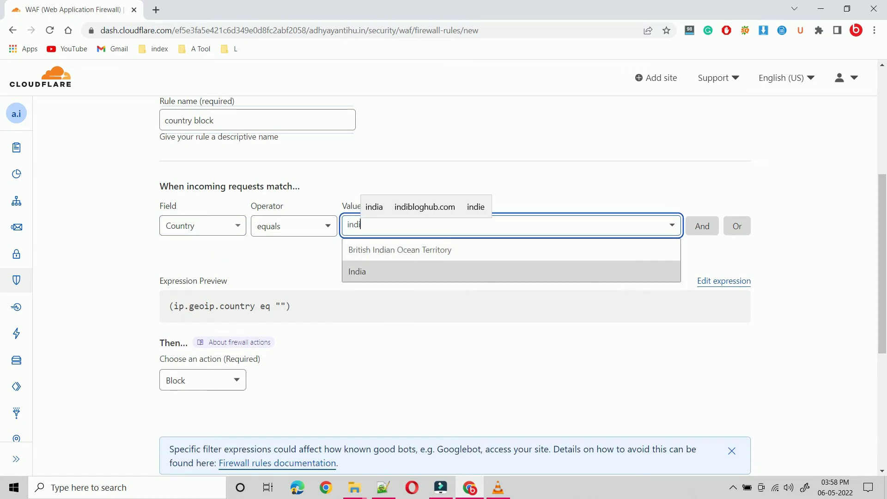
{"action": "key", "text": "Return"}
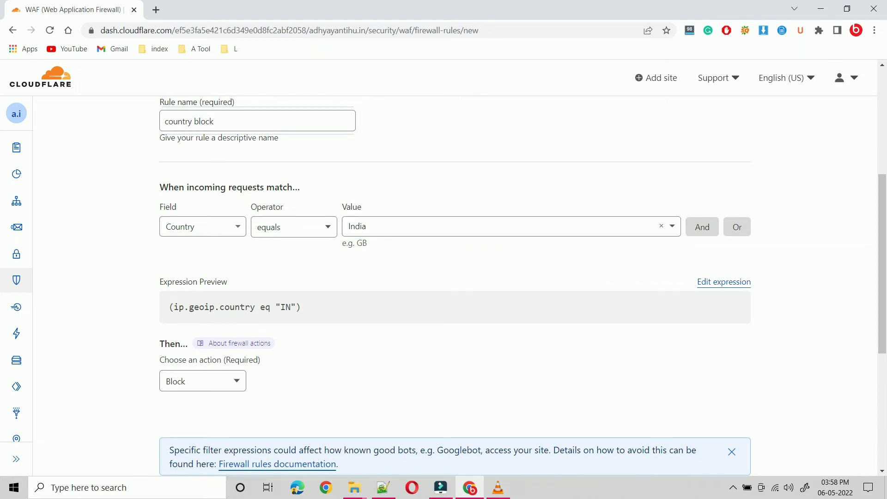
- Change the operator of the Country condition to "is not in"
{"action": "scroll", "coordinate": [455, 277], "scroll_direction": "up", "scroll_amount": 1}
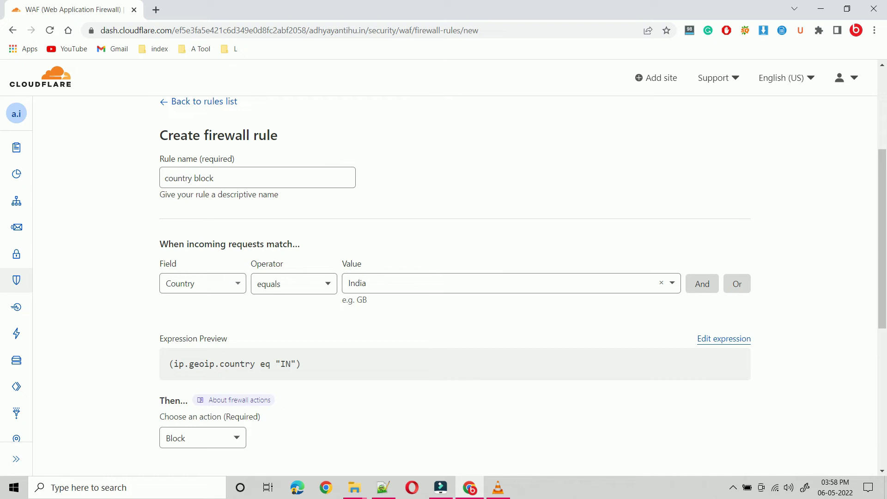
{"action": "left_click", "coordinate": [294, 284]}
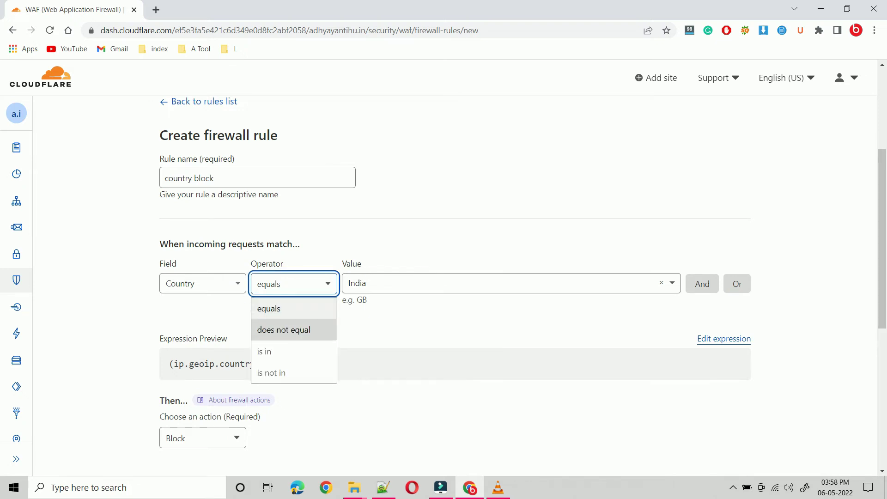
{"action": "left_click", "coordinate": [278, 373]}
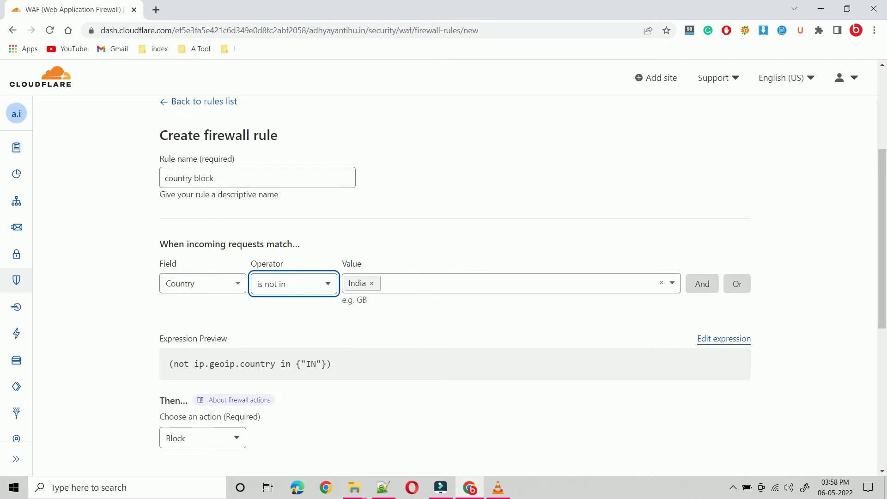
- Set the country block rule's action to Managed Challenge and deploy the firewall rule
{"action": "scroll", "coordinate": [455, 277], "scroll_direction": "down", "scroll_amount": 1}
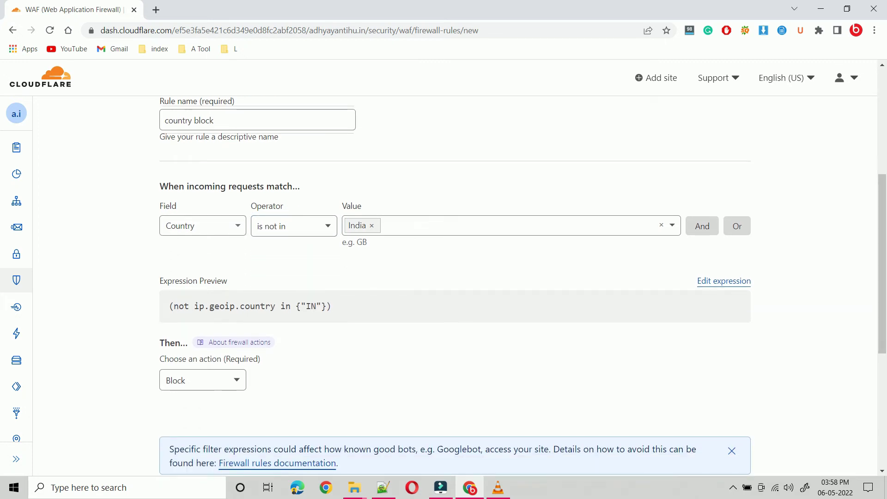
{"action": "scroll", "coordinate": [455, 277], "scroll_direction": "down", "scroll_amount": 2}
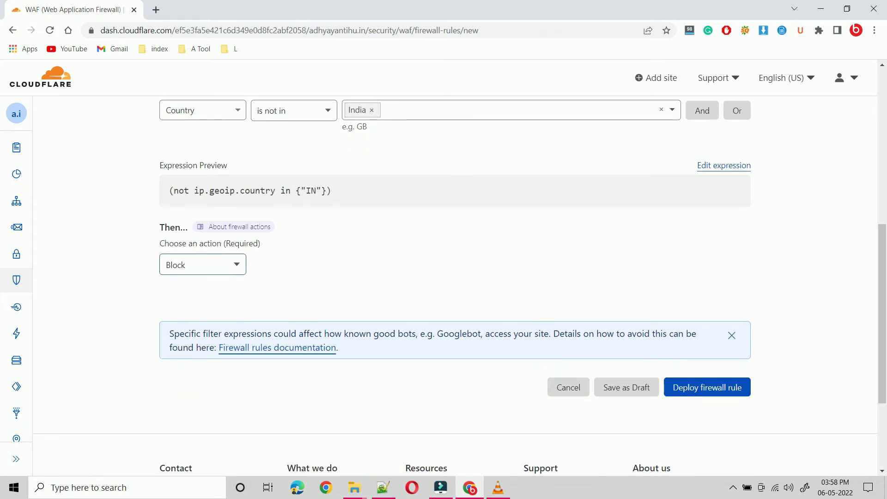
{"action": "left_click", "coordinate": [203, 265]}
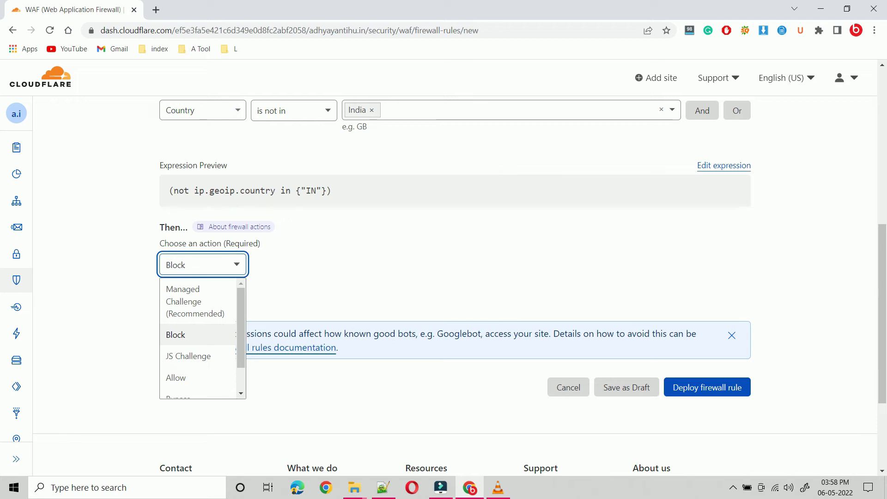
{"action": "left_click", "coordinate": [194, 301]}
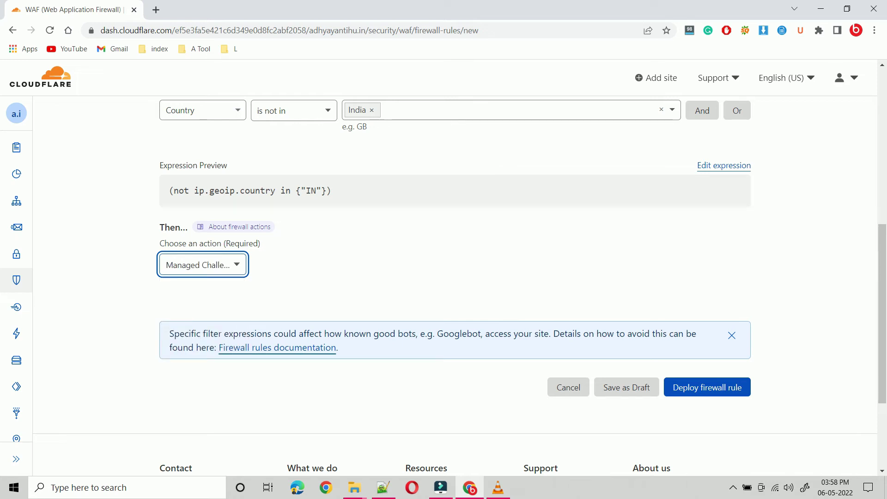
{"action": "scroll", "coordinate": [195, 301], "scroll_direction": "down", "scroll_amount": 1}
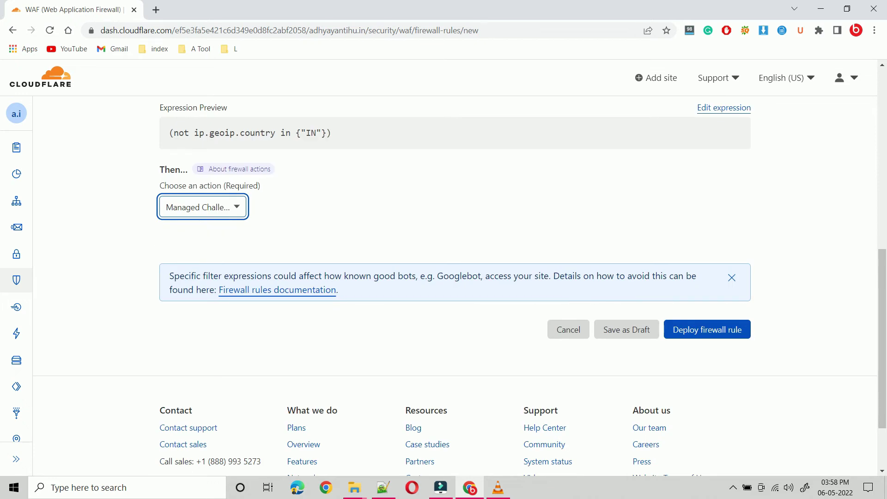
{"action": "left_click", "coordinate": [707, 330]}
{"action": "scroll", "coordinate": [707, 330], "scroll_direction": "up", "scroll_amount": 1}
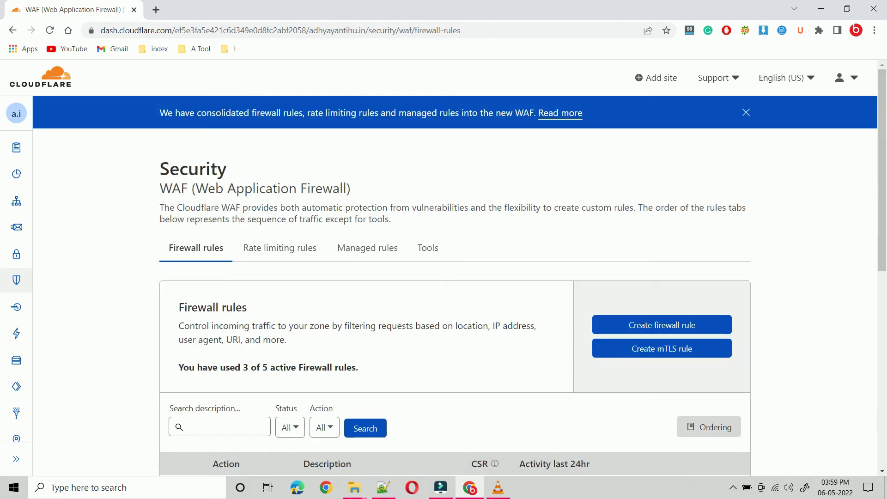
{"action": "scroll", "coordinate": [455, 277], "scroll_direction": "down", "scroll_amount": 1}
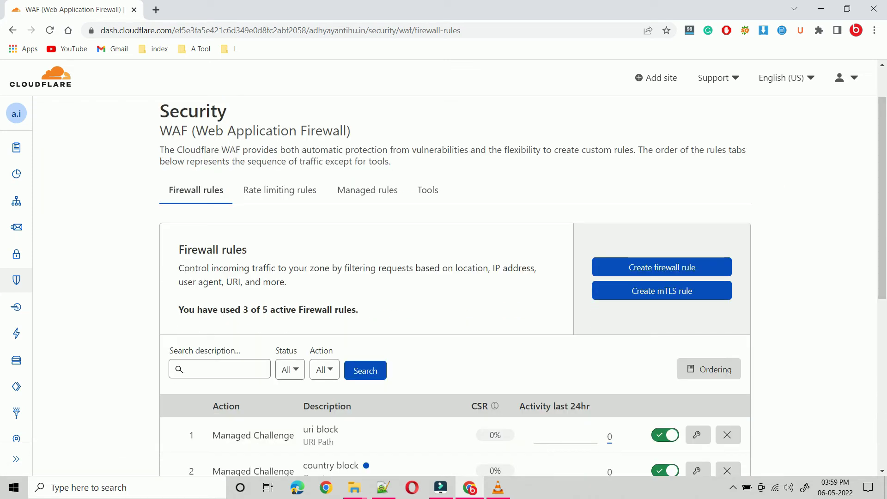
{"action": "scroll", "coordinate": [455, 278], "scroll_direction": "down", "scroll_amount": 2}
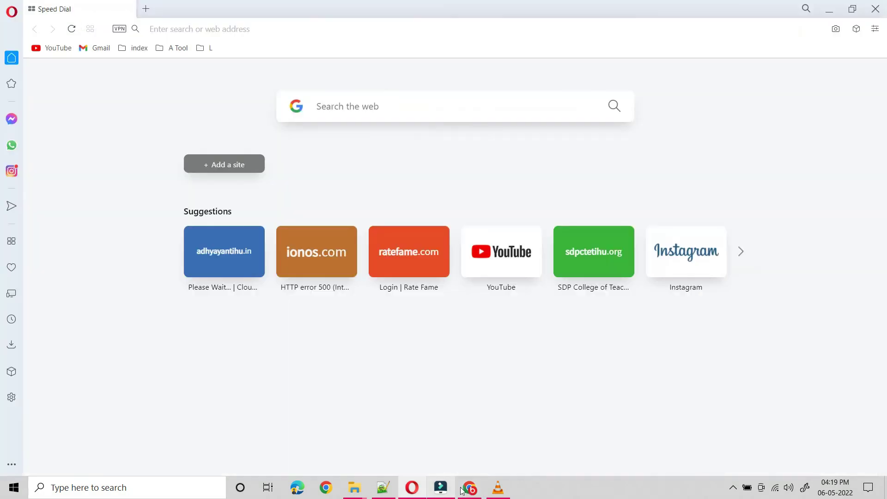
- Switch to the Opera browser and turn on its built-in VPN
{"action": "left_click", "coordinate": [121, 30]}
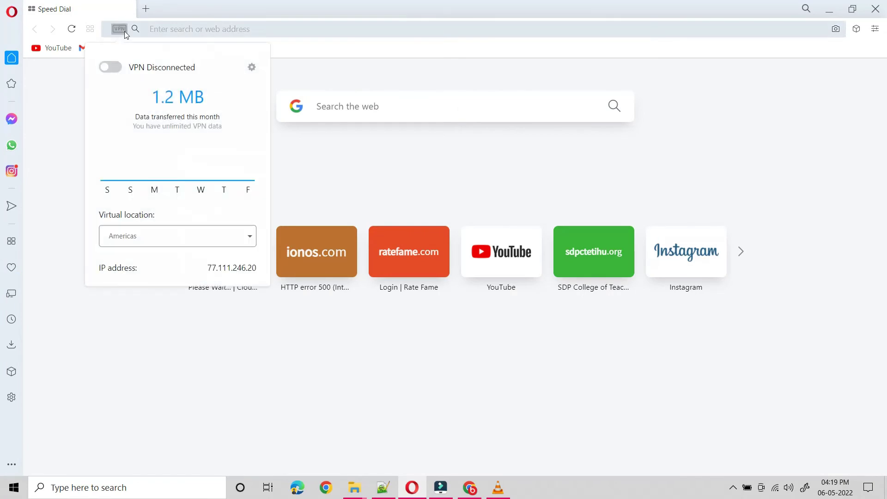
{"action": "left_click", "coordinate": [110, 68]}
{"action": "left_click", "coordinate": [151, 260]}
{"action": "left_click", "coordinate": [138, 298]}
{"action": "left_click", "coordinate": [80, 245]}
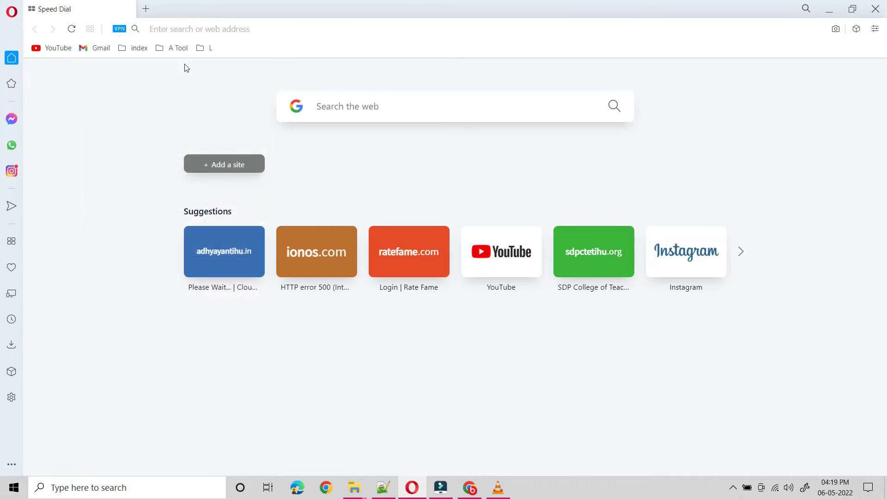
{"action": "left_click", "coordinate": [188, 29]}
{"action": "type", "text": "https://adhyayantihu.in"}
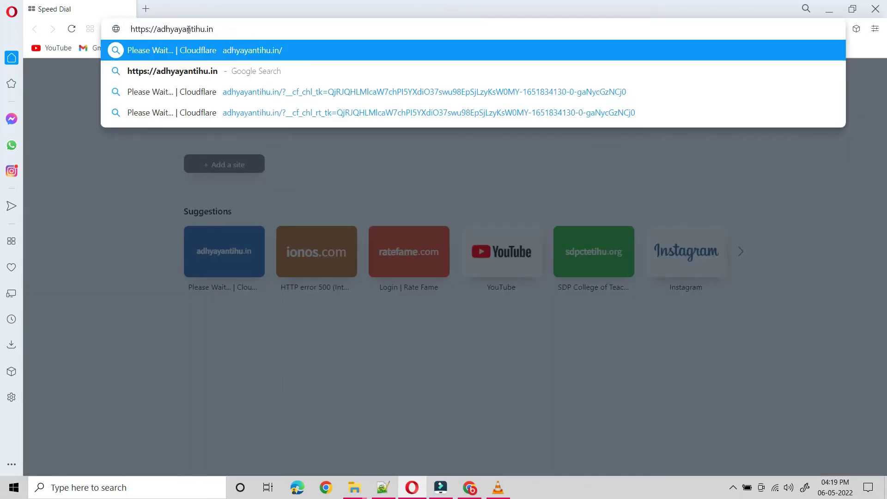
{"action": "key", "text": "Return"}
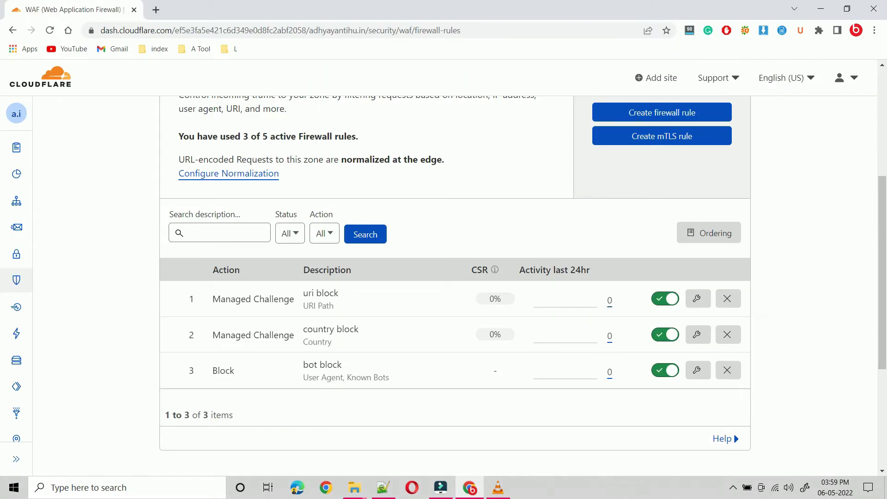
- Switch back to the Cloudflare dashboard and review the action, description and status of each deployed firewall rule
{"action": "scroll", "coordinate": [461, 286], "scroll_direction": "down", "scroll_amount": 3}
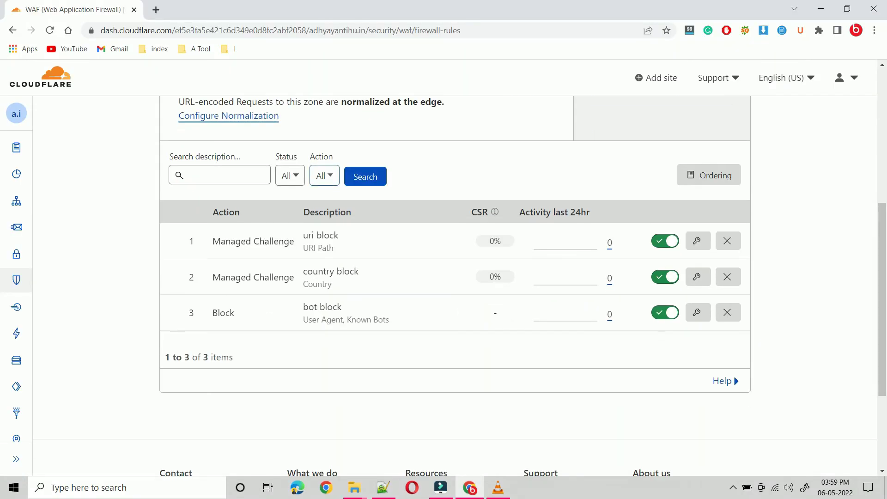
{"action": "scroll", "coordinate": [455, 278], "scroll_direction": "up", "scroll_amount": 2}
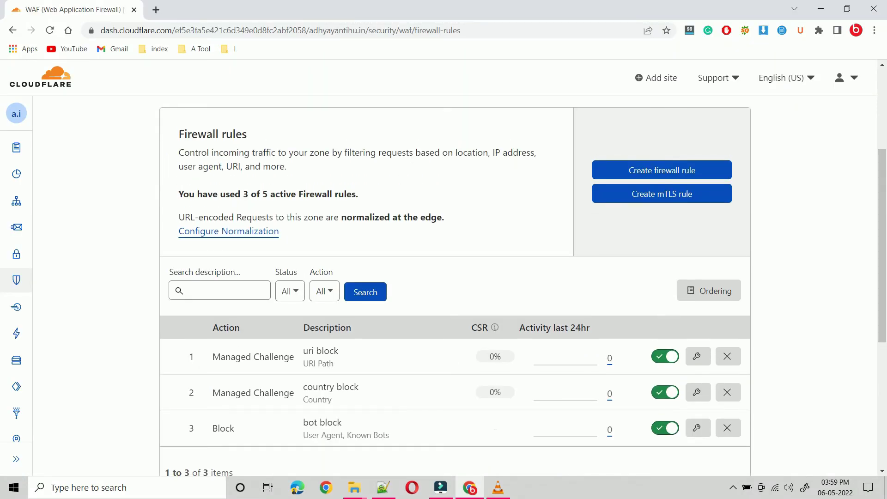
{"action": "scroll", "coordinate": [455, 277], "scroll_direction": "down", "scroll_amount": 1}
{"action": "scroll", "coordinate": [455, 277], "scroll_direction": "down", "scroll_amount": 1}
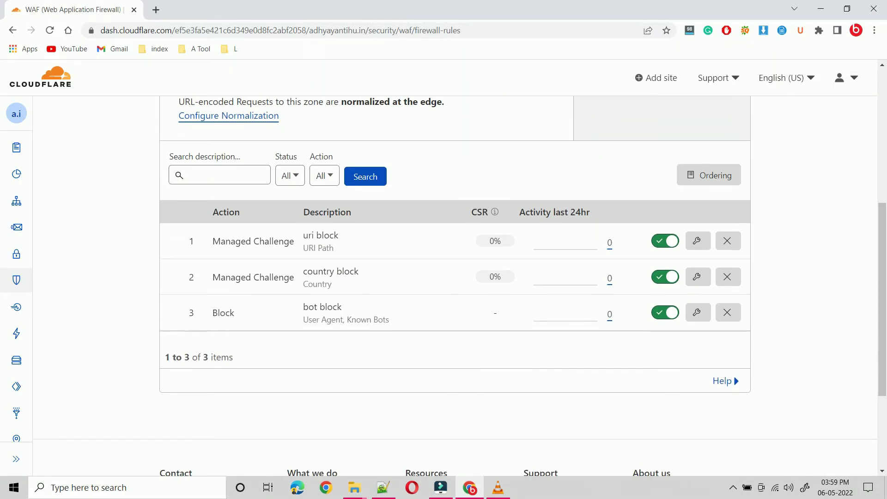
{"action": "scroll", "coordinate": [455, 277], "scroll_direction": "up", "scroll_amount": 1}
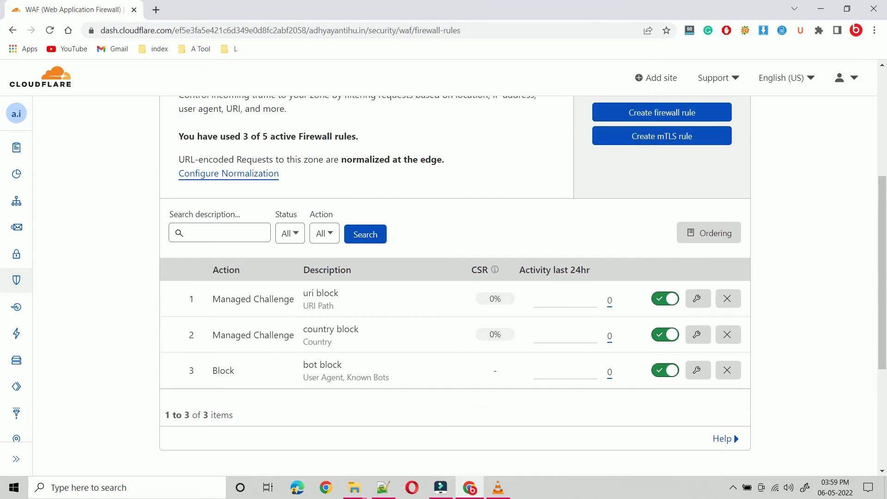
{"action": "scroll", "coordinate": [455, 277], "scroll_direction": "up", "scroll_amount": 1}
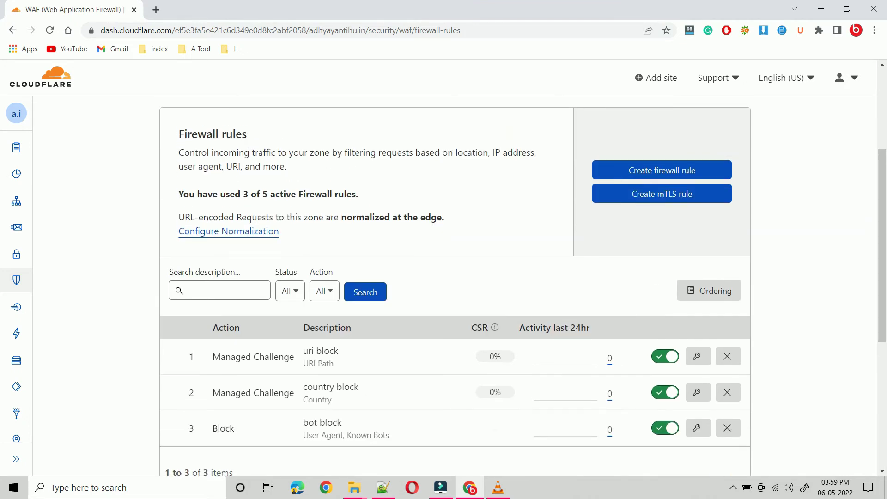
{"action": "scroll", "coordinate": [455, 277], "scroll_direction": "up", "scroll_amount": 1}
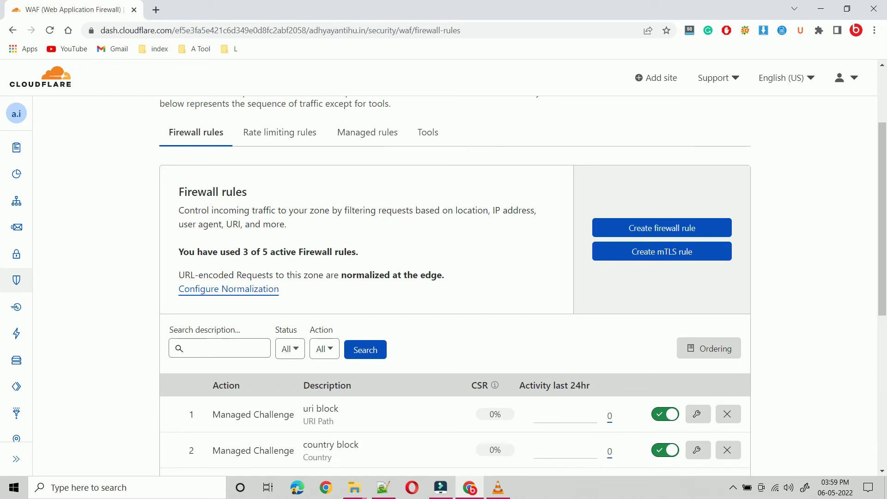
{"action": "scroll", "coordinate": [455, 277], "scroll_direction": "down", "scroll_amount": 1}
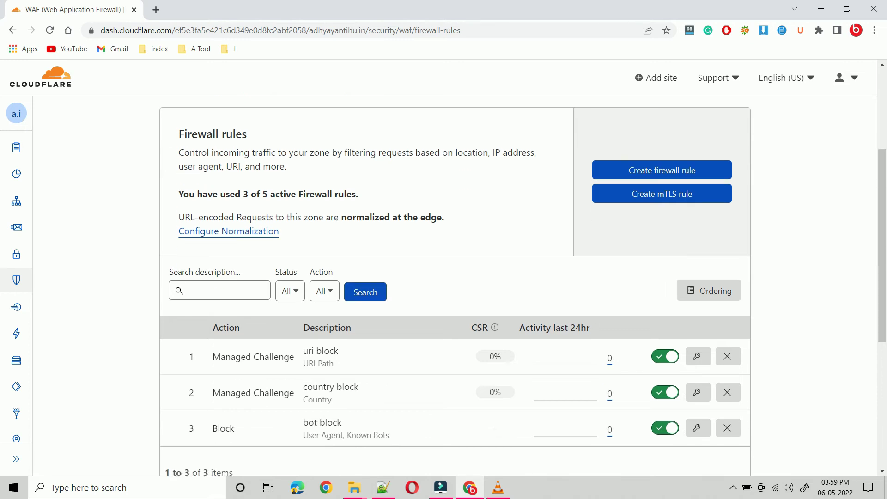
{"action": "scroll", "coordinate": [455, 277], "scroll_direction": "up", "scroll_amount": 1}
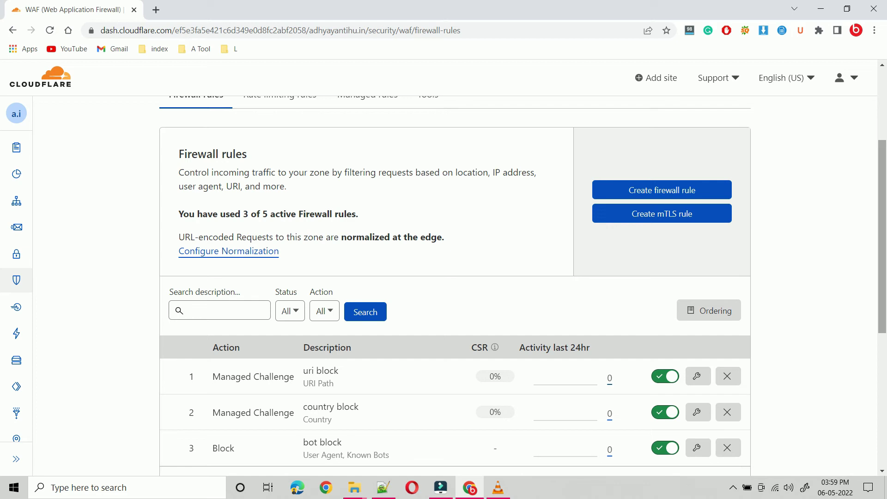
- Start a fourth firewall rule and name it "Spammers block"
{"action": "left_click", "coordinate": [662, 190]}
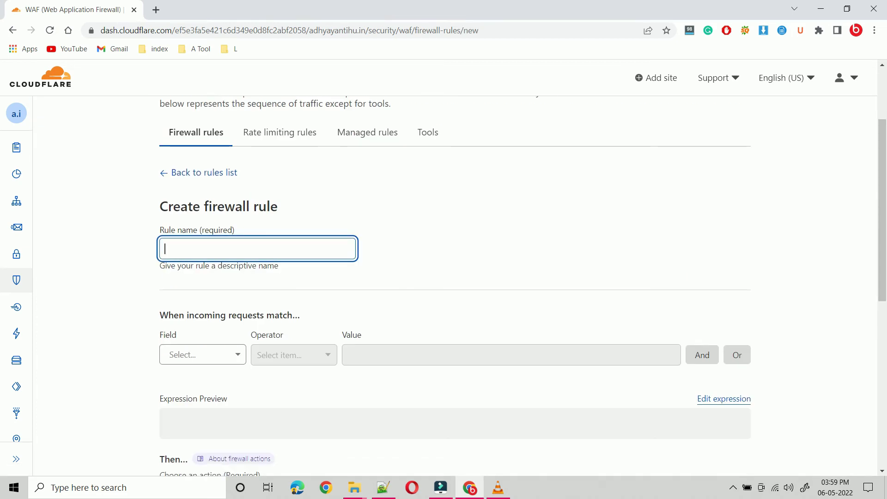
{"action": "type", "text": "spamm"}
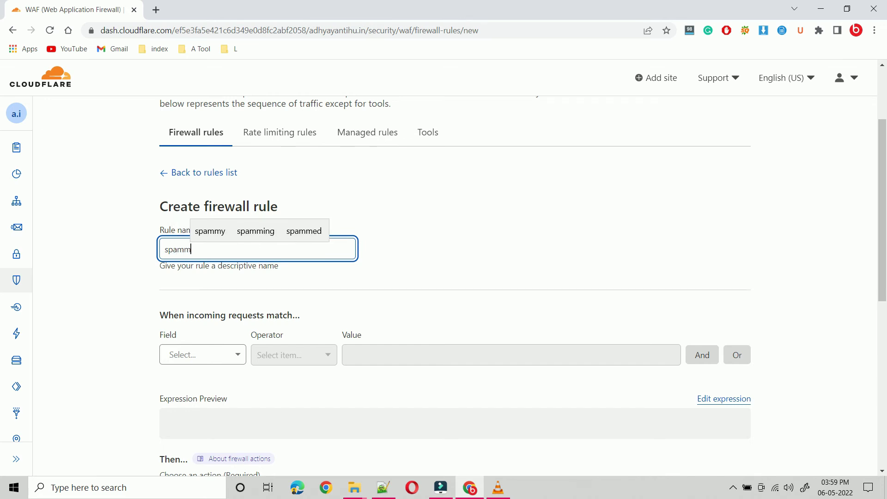
{"action": "type", "text": "er"}
{"action": "key", "text": "Up"}
{"action": "key", "text": "Return"}
{"action": "type", "text": "block"}
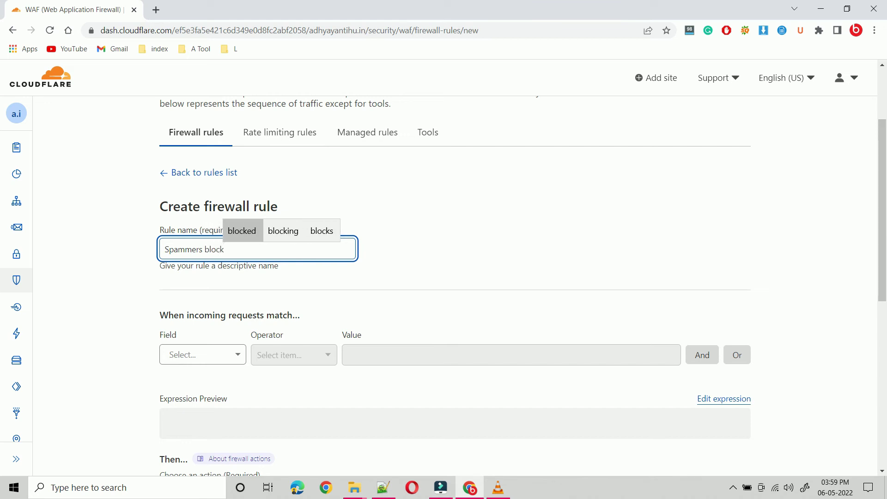
- Set the Spammers block rule's condition to the Threat Score field with the equals operator and the value 5
{"action": "scroll", "coordinate": [455, 286], "scroll_direction": "down", "scroll_amount": 1}
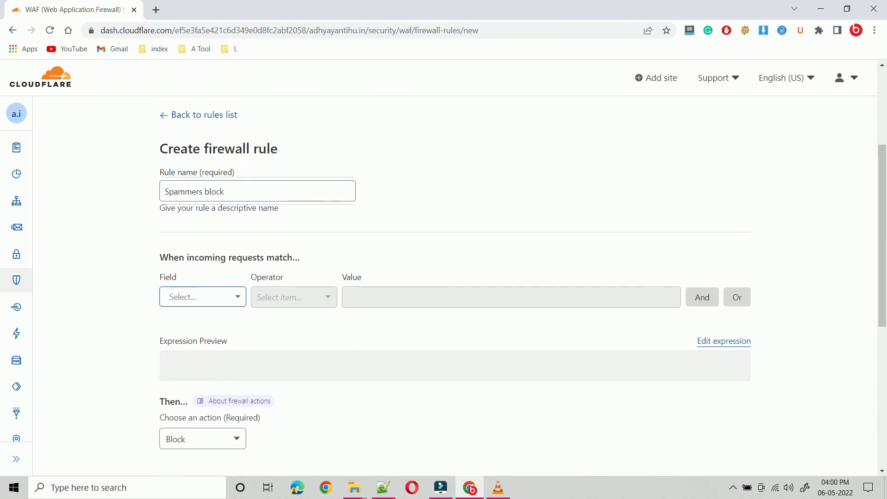
{"action": "left_click", "coordinate": [202, 296]}
{"action": "scroll", "coordinate": [444, 277], "scroll_direction": "down", "scroll_amount": 5}
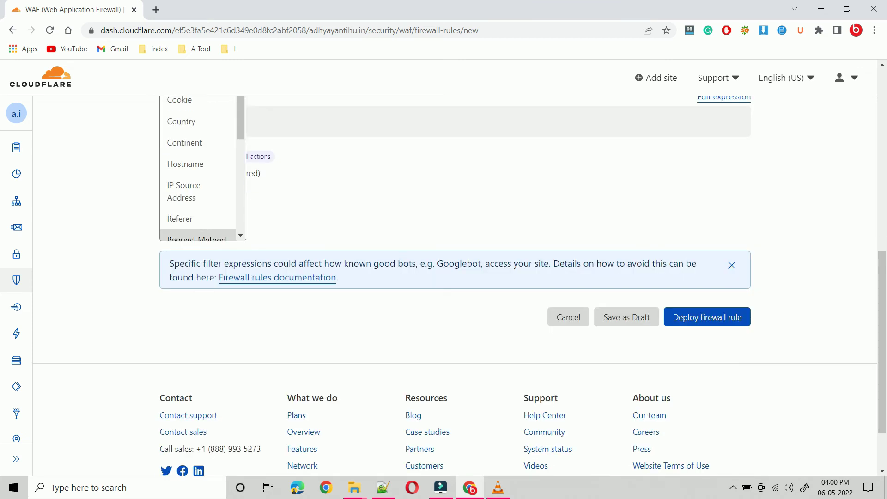
{"action": "scroll", "coordinate": [198, 185], "scroll_direction": "down", "scroll_amount": 3}
{"action": "key", "text": "Down"}
{"action": "key", "text": "Down"}
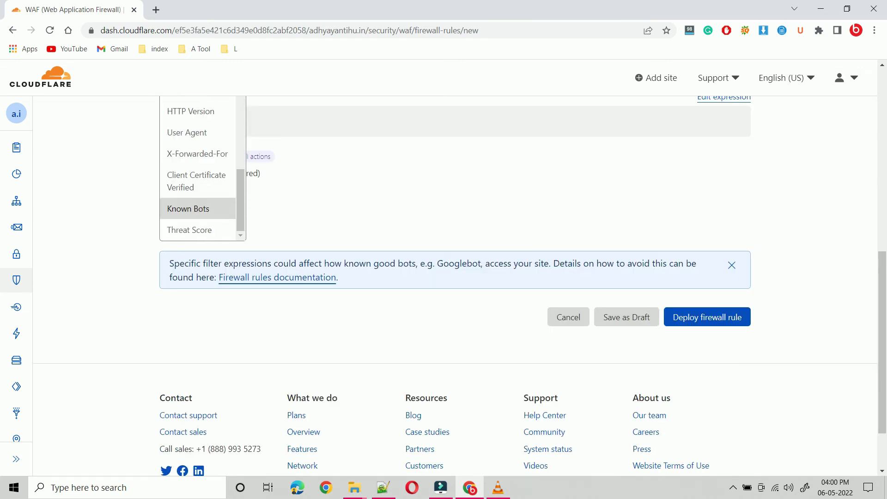
{"action": "key", "text": "Return"}
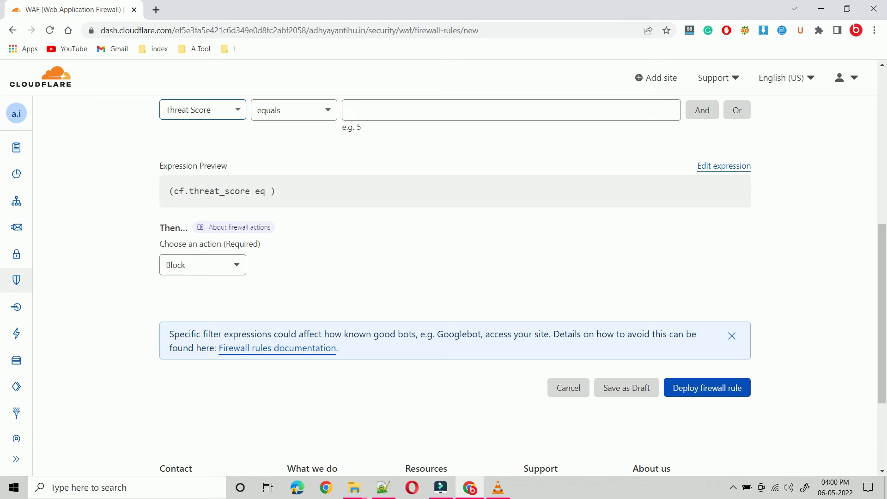
{"action": "key", "text": "Tab"}
{"action": "key", "text": "Down"}
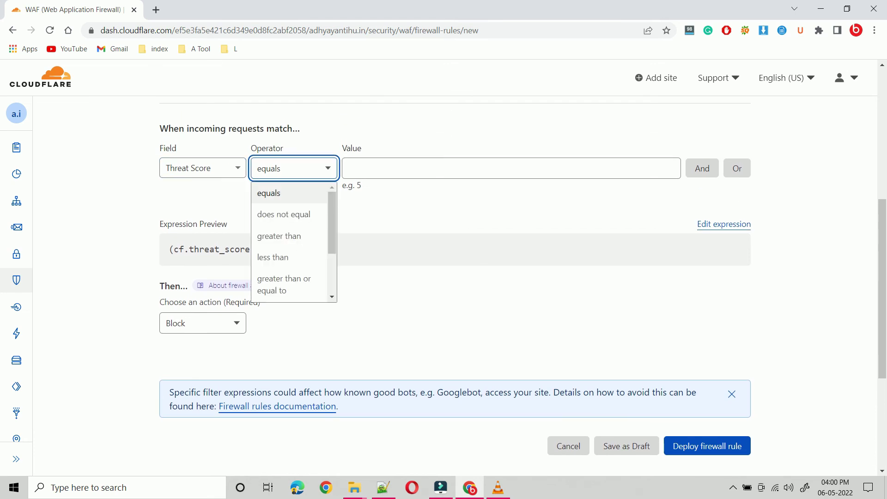
{"action": "key", "text": "Return"}
{"action": "key", "text": "Tab"}
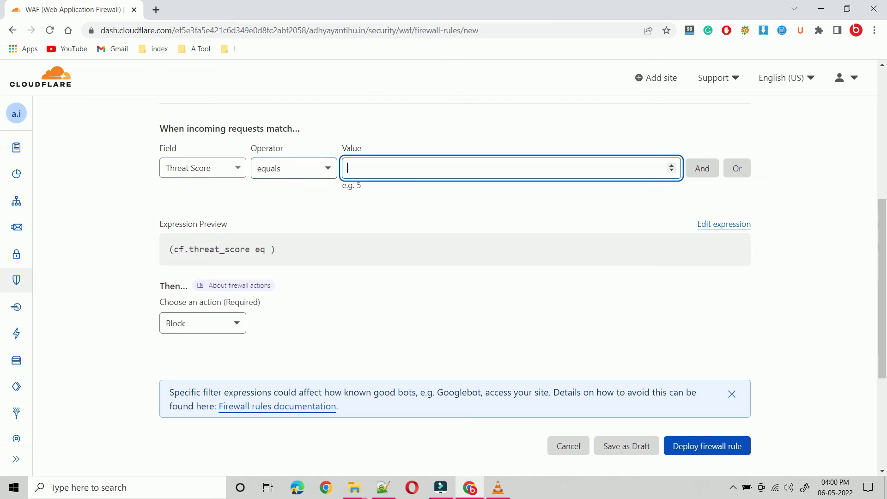
{"action": "type", "text": "5"}
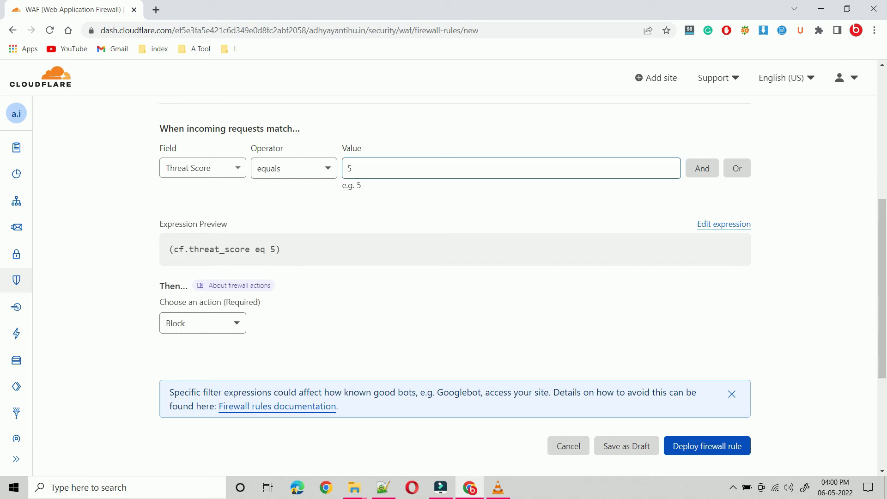
- Set the Spammers block rule's action to Managed Challenge
{"action": "scroll", "coordinate": [455, 286], "scroll_direction": "up", "scroll_amount": 1}
{"action": "scroll", "coordinate": [456, 286], "scroll_direction": "up", "scroll_amount": 1}
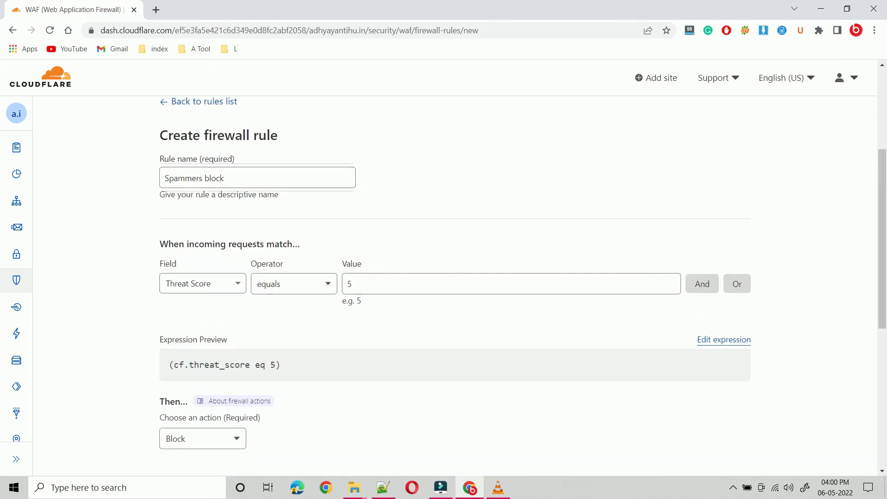
{"action": "scroll", "coordinate": [455, 286], "scroll_direction": "down", "scroll_amount": 1}
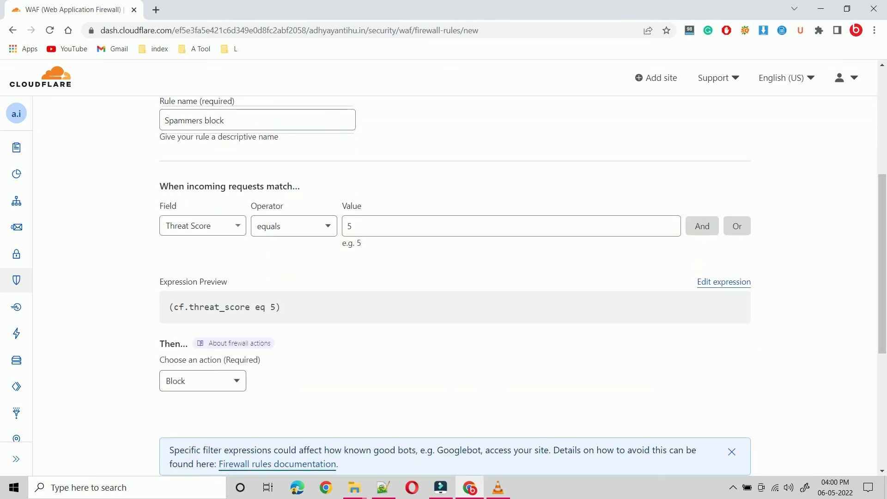
{"action": "left_click", "coordinate": [202, 380]}
{"action": "left_click", "coordinate": [195, 379]}
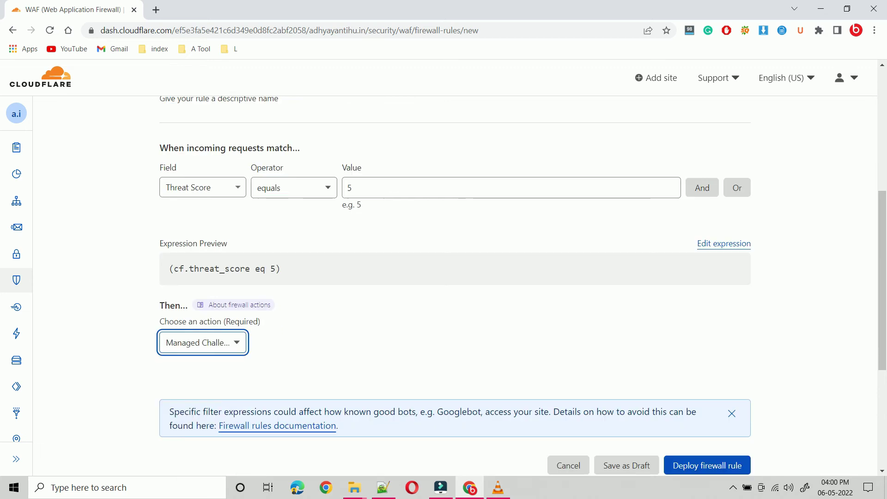
- Change the Spammers block rule's operator to greater than and deploy the rule
{"action": "scroll", "coordinate": [455, 287], "scroll_direction": "up", "scroll_amount": 1}
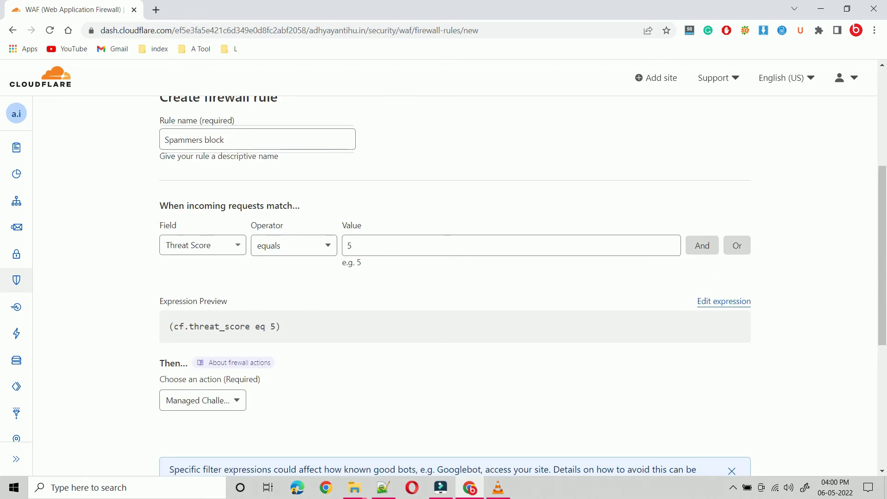
{"action": "left_click", "coordinate": [293, 245]}
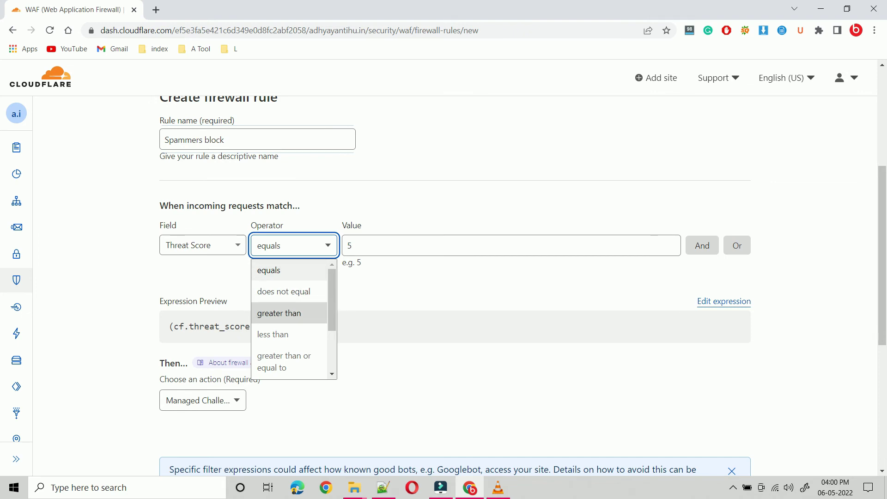
{"action": "left_click", "coordinate": [279, 313]}
{"action": "scroll", "coordinate": [455, 287], "scroll_direction": "down", "scroll_amount": 1}
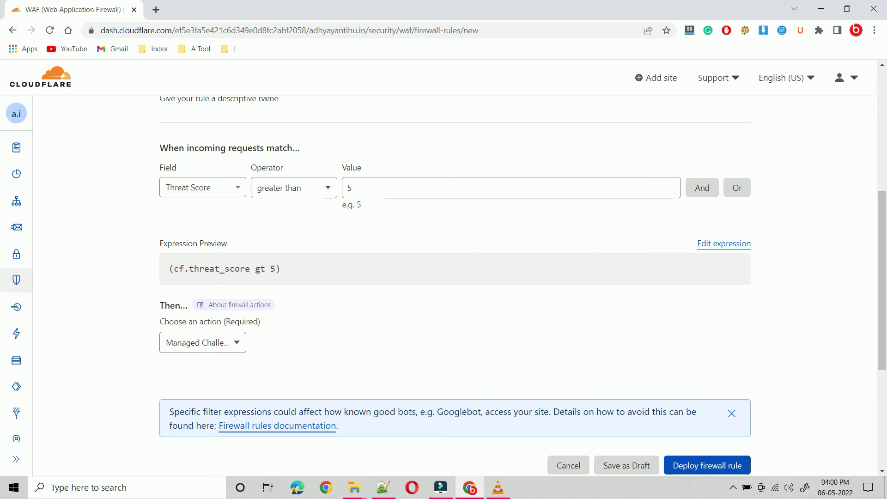
{"action": "scroll", "coordinate": [455, 286], "scroll_direction": "down", "scroll_amount": 1}
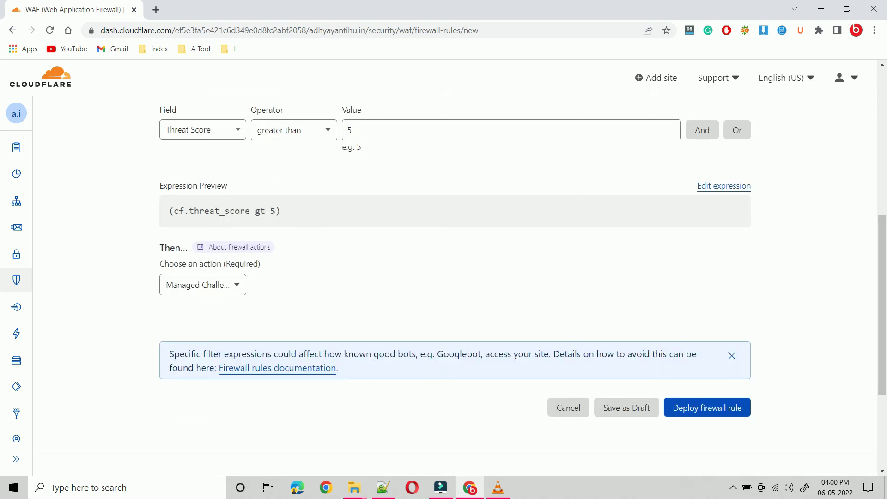
{"action": "left_click", "coordinate": [707, 408]}
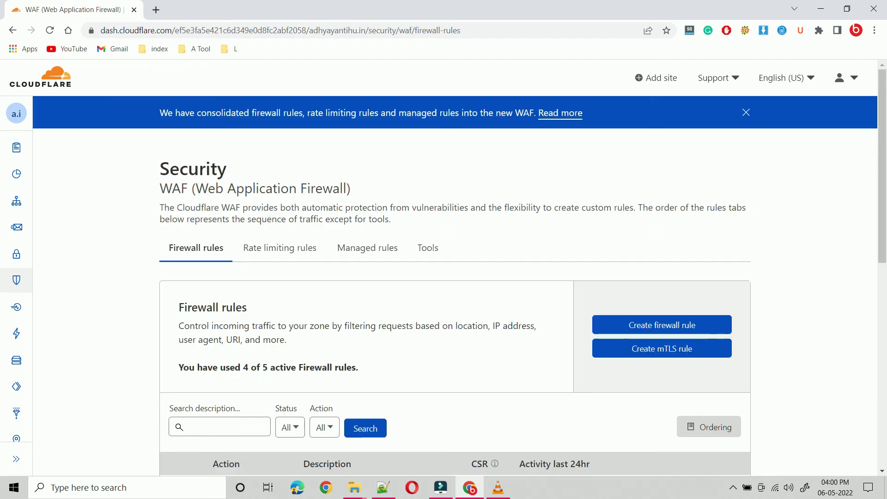
{"action": "scroll", "coordinate": [456, 278], "scroll_direction": "down", "scroll_amount": 3}
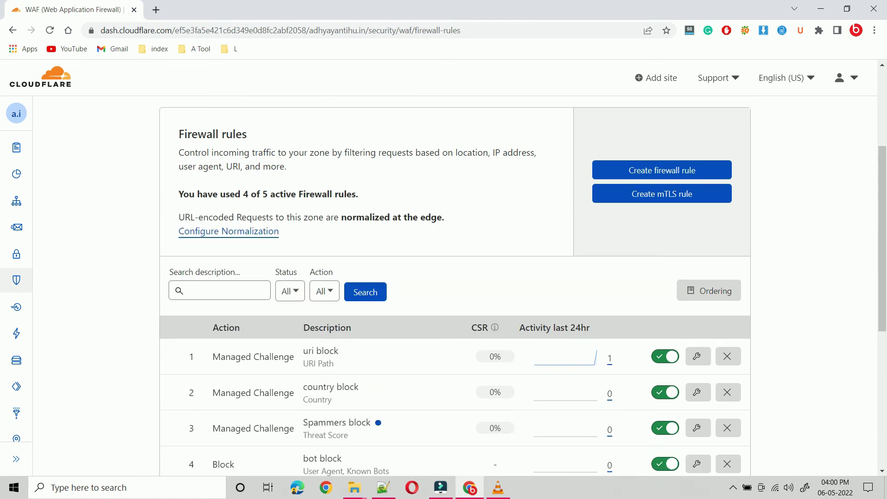
- Start a fifth firewall rule and name it "Spammers block adv"
{"action": "left_click", "coordinate": [41, 327]}
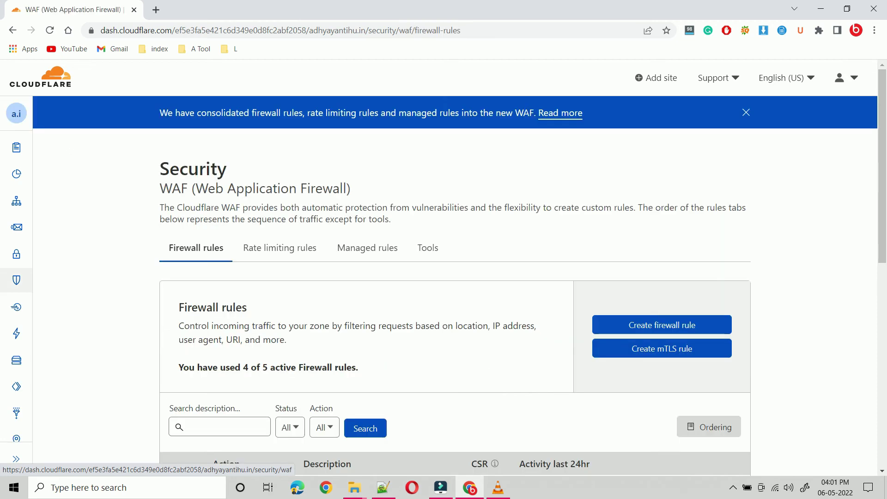
{"action": "scroll", "coordinate": [662, 277], "scroll_direction": "down", "scroll_amount": 3}
{"action": "left_click", "coordinate": [661, 209]}
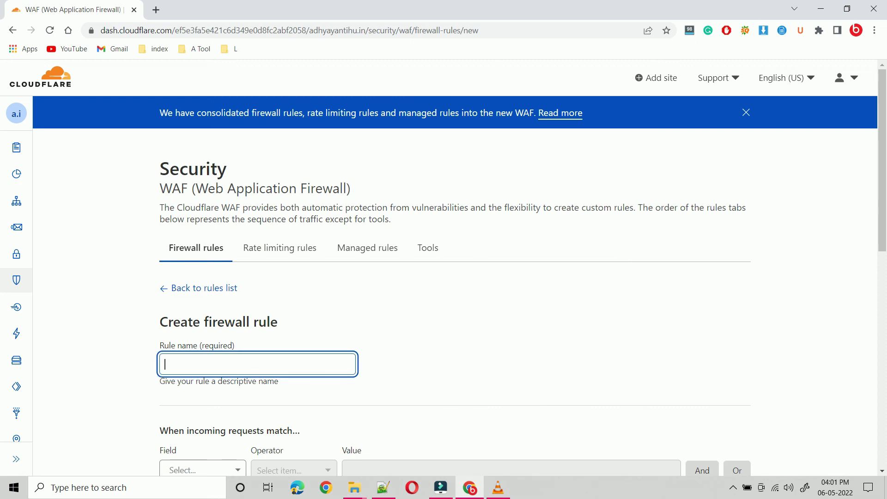
{"action": "type", "text": "spa"}
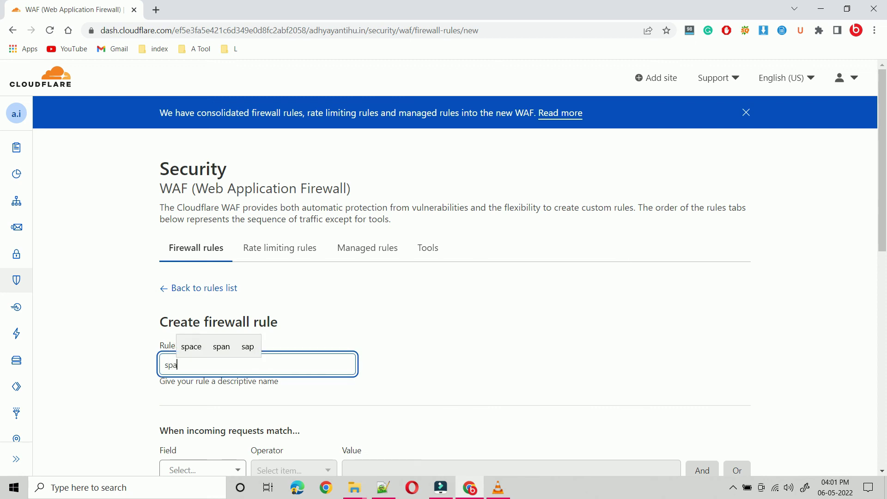
{"action": "type", "text": "mm"}
{"action": "type", "text": "er"}
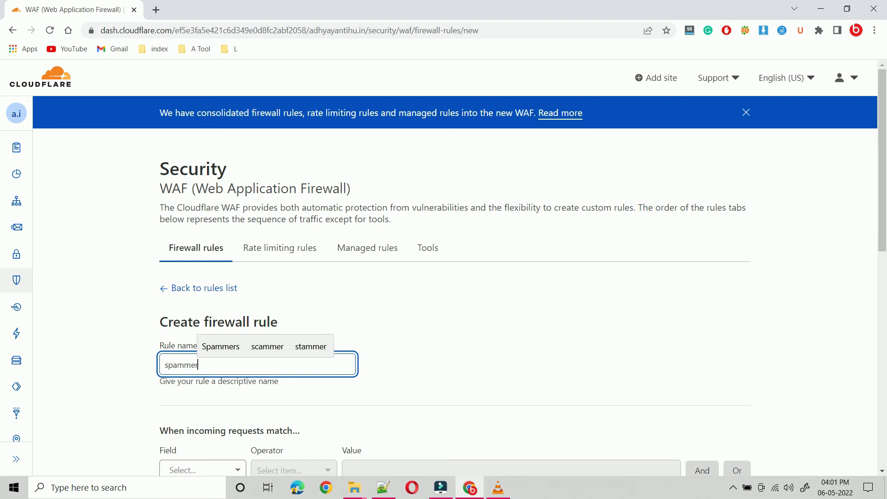
{"action": "key", "text": "Up"}
{"action": "key", "text": "Left"}
{"action": "key", "text": "Return"}
{"action": "type", "text": "bl"}
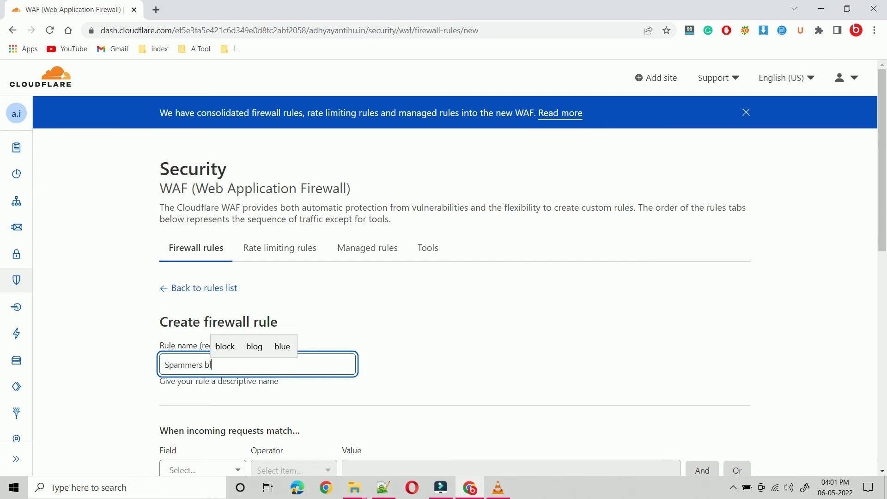
{"action": "key", "text": "Up"}
{"action": "key", "text": "Return"}
{"action": "type", "text": "ad"}
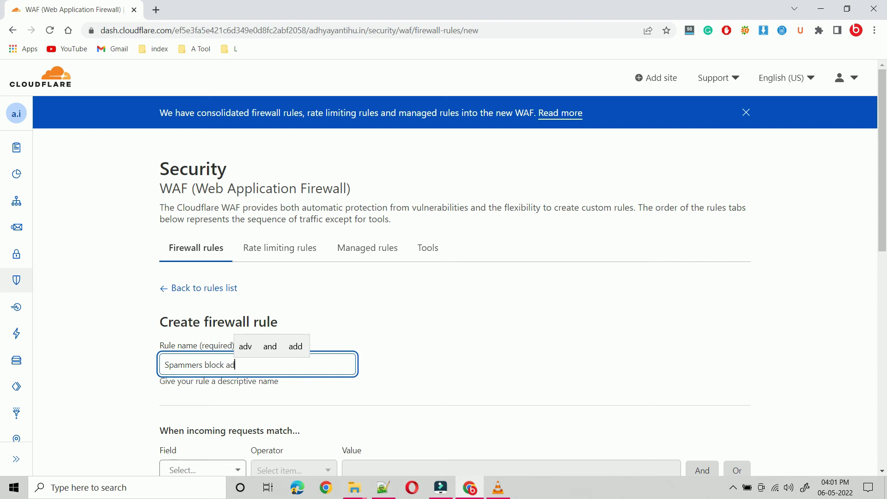
{"action": "type", "text": "v"}
- Set the Spammers block adv rule's condition to the Threat Score field with the greater than operator and the value 8
{"action": "scroll", "coordinate": [459, 273], "scroll_direction": "down", "scroll_amount": 3}
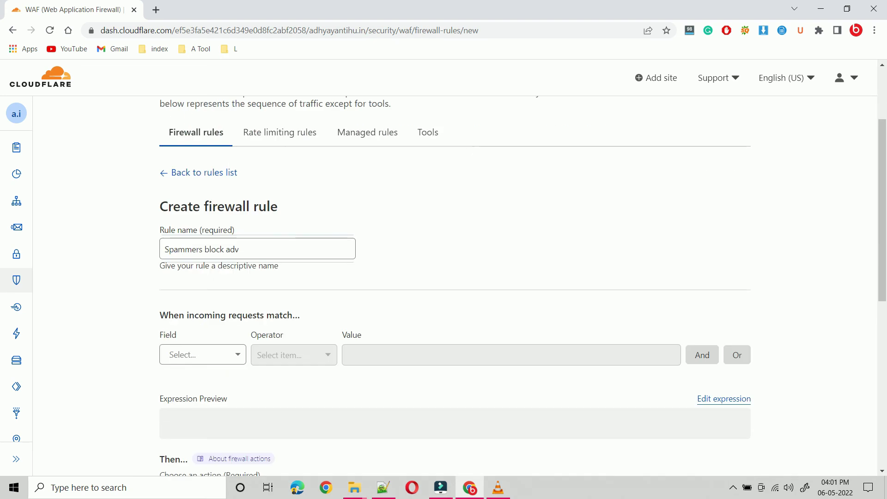
{"action": "left_click", "coordinate": [194, 354]}
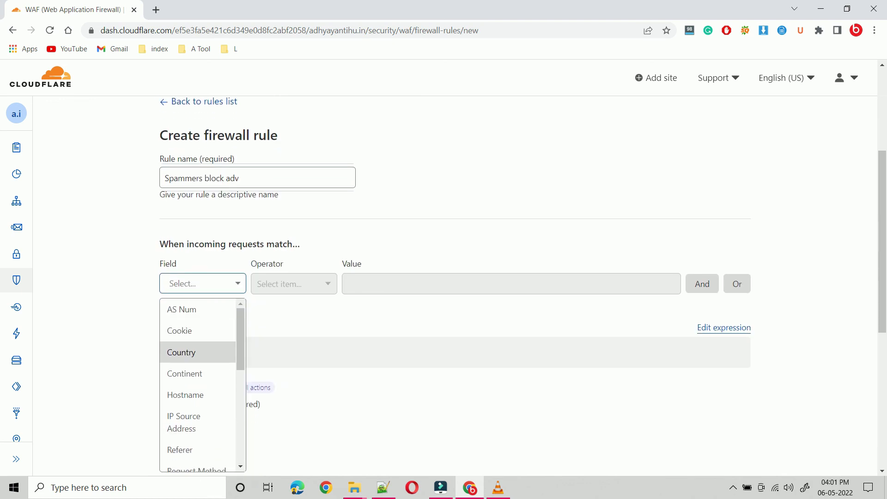
{"action": "scroll", "coordinate": [199, 383], "scroll_direction": "down", "scroll_amount": 6}
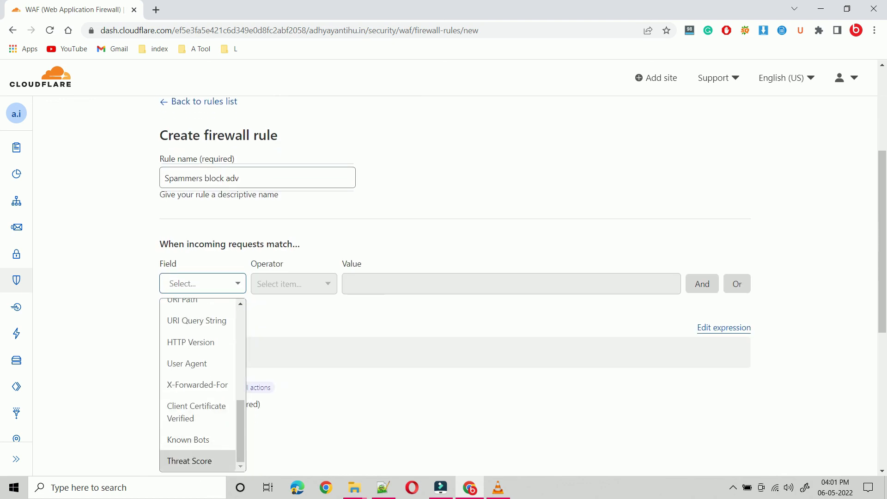
{"action": "left_click", "coordinate": [189, 460]}
{"action": "left_click", "coordinate": [294, 284]}
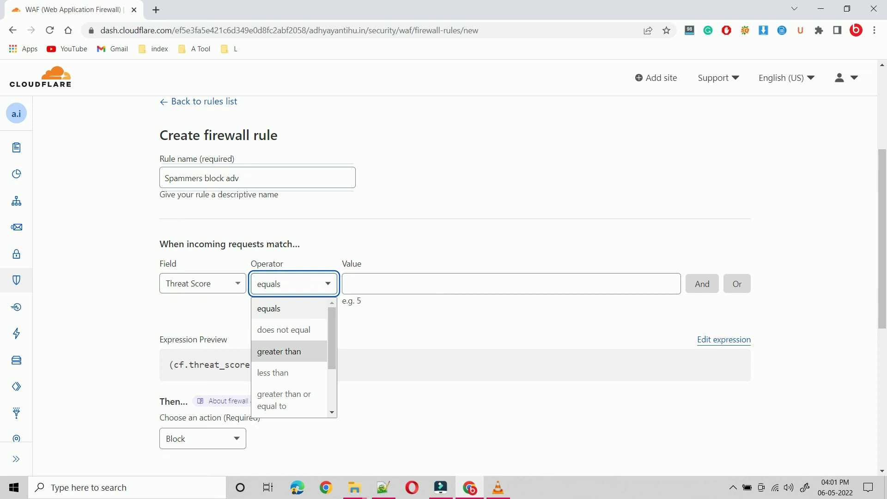
{"action": "left_click", "coordinate": [289, 352]}
{"action": "left_click", "coordinate": [388, 284]}
{"action": "type", "text": "8"}
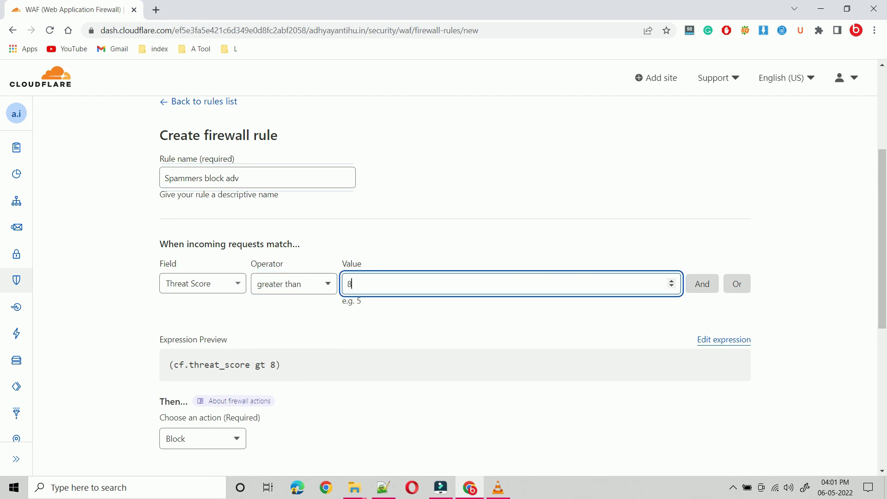
{"action": "left_click", "coordinate": [453, 319]}
- Deploy the Spammers block adv rule with the Block action and review the list of firewall rules
{"action": "scroll", "coordinate": [453, 319], "scroll_direction": "down", "scroll_amount": 2}
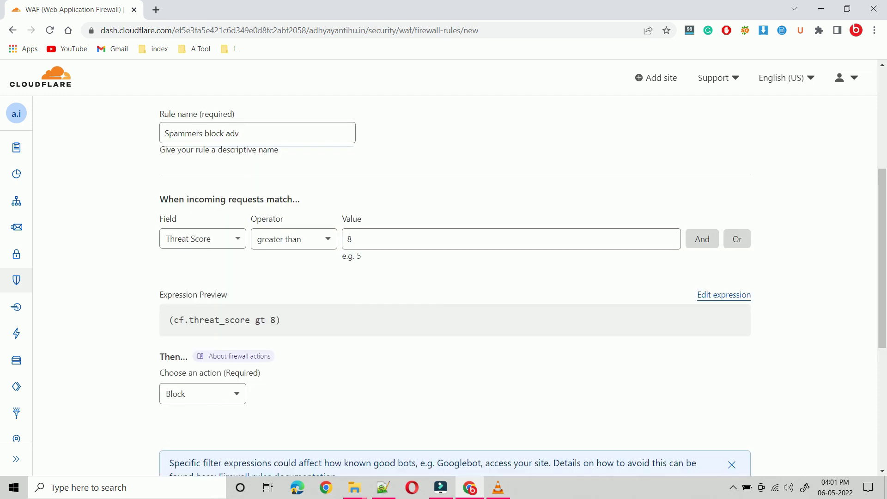
{"action": "scroll", "coordinate": [453, 319], "scroll_direction": "down", "scroll_amount": 2}
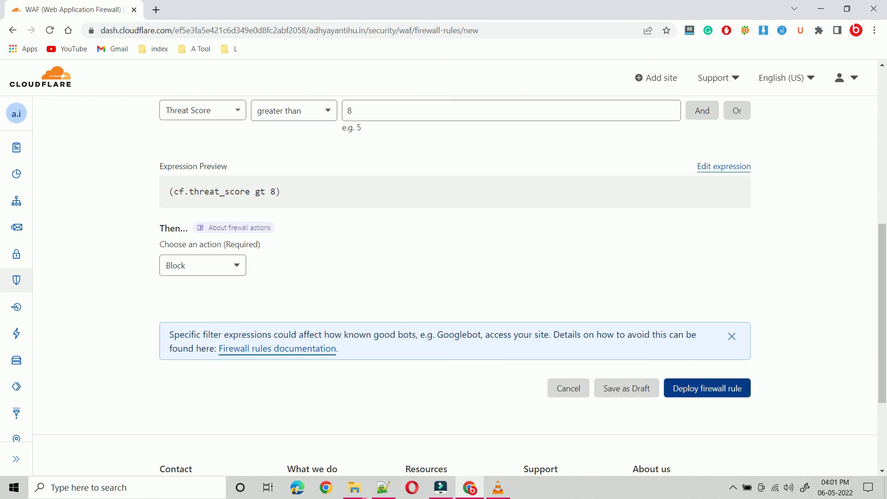
{"action": "left_click", "coordinate": [707, 388]}
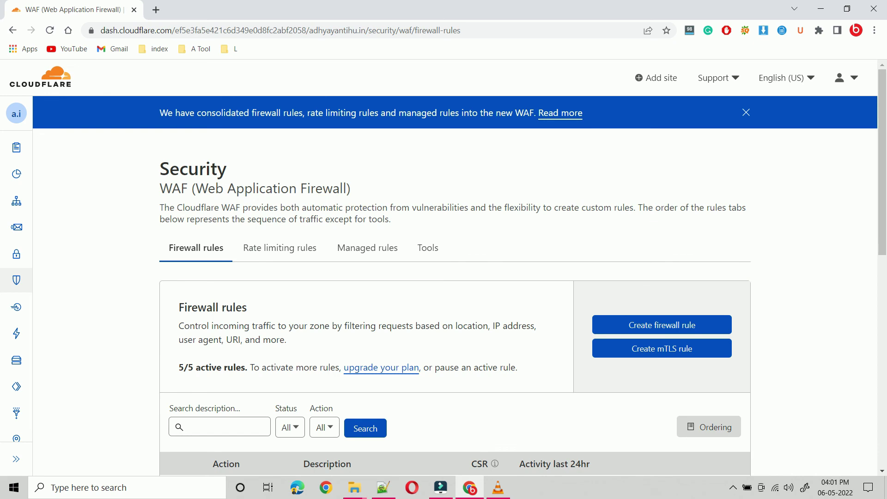
{"action": "scroll", "coordinate": [456, 286], "scroll_direction": "down", "scroll_amount": 4}
{"action": "scroll", "coordinate": [455, 286], "scroll_direction": "down", "scroll_amount": 1}
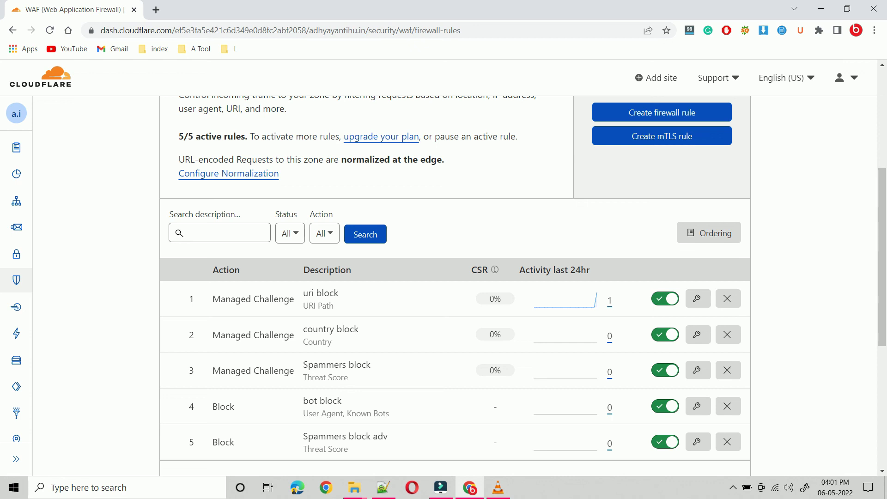
{"action": "scroll", "coordinate": [455, 287], "scroll_direction": "down", "scroll_amount": 1}
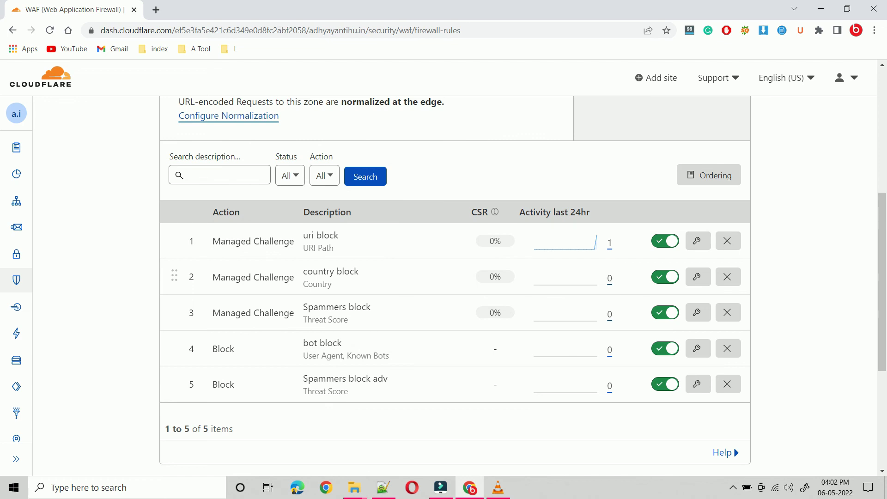
{"action": "scroll", "coordinate": [460, 287], "scroll_direction": "down", "scroll_amount": 3}
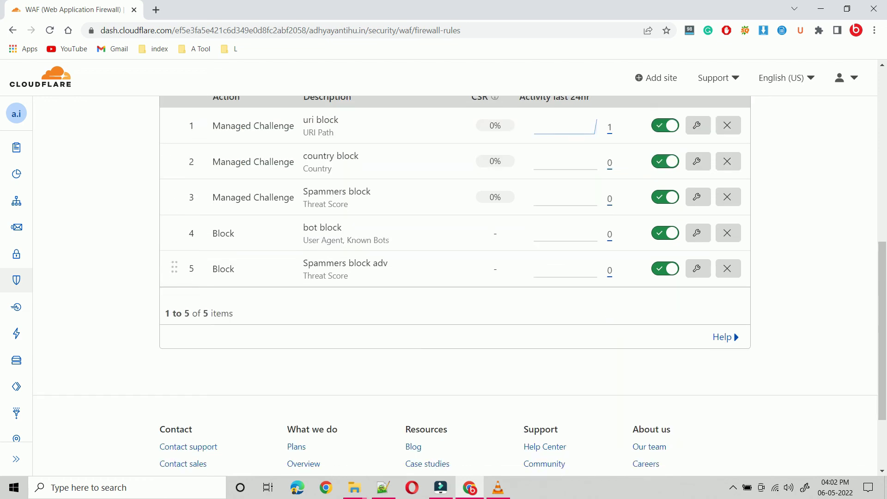